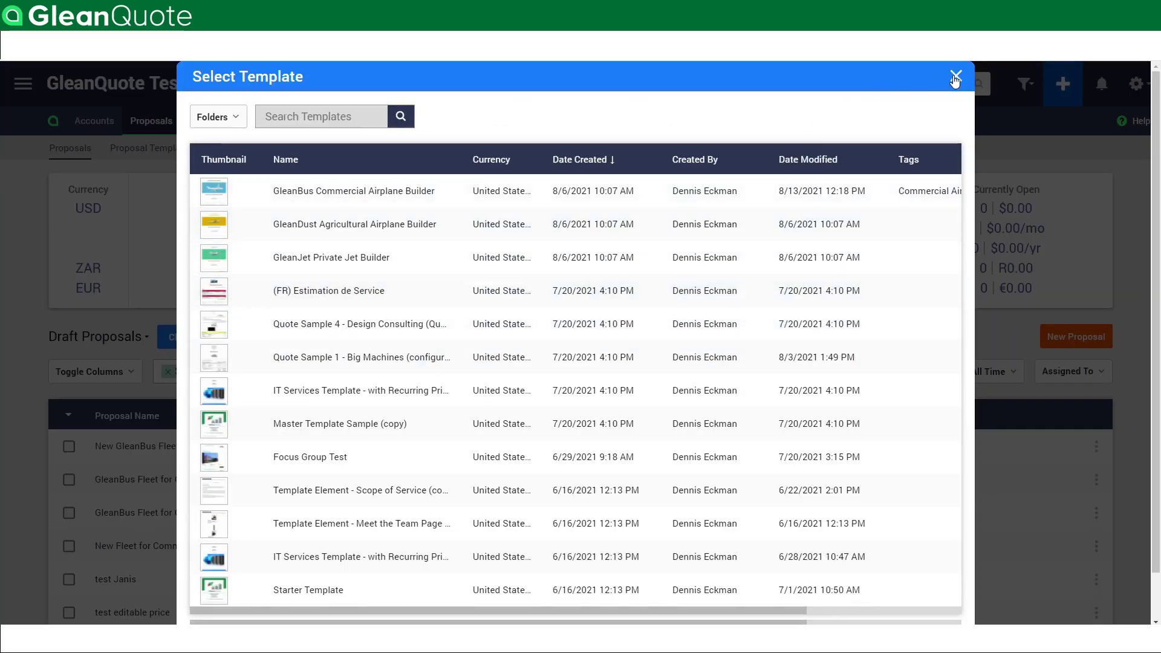
- Close the template selection and set the new proposal's account to Commercial Blue Airlines
{"action": "left_click", "coordinate": [955, 75]}
{"action": "left_click", "coordinate": [462, 272]}
{"action": "left_click_drag", "start_coordinate": [484, 270], "coordinate": [424, 273]}
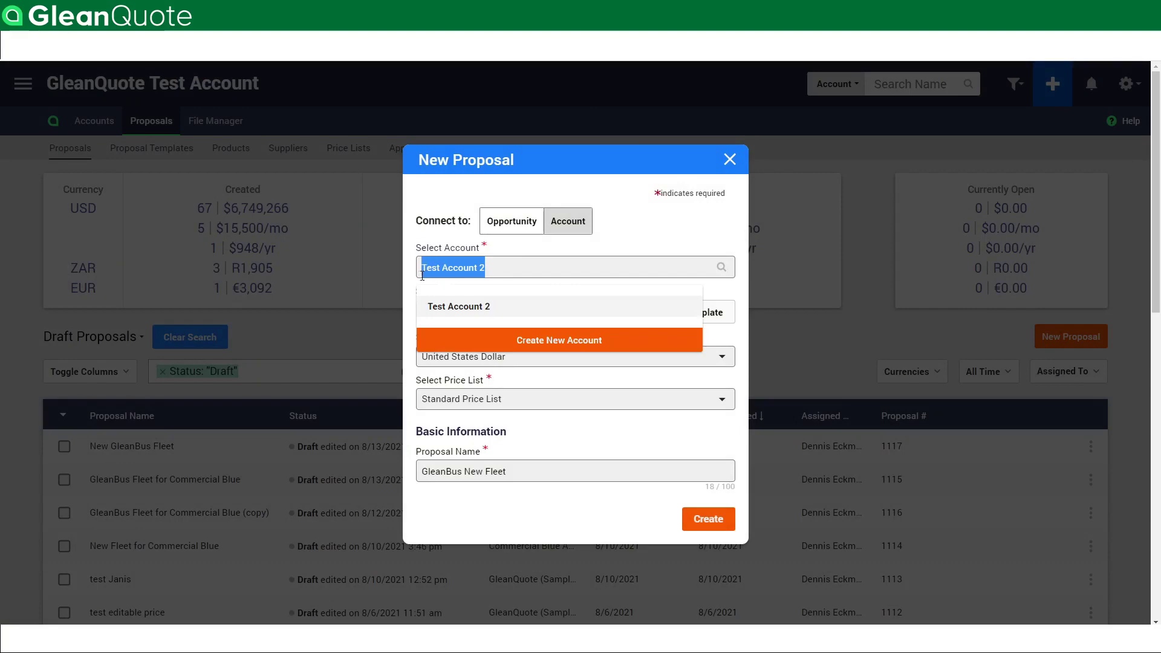
{"action": "type", "text": "commercial"}
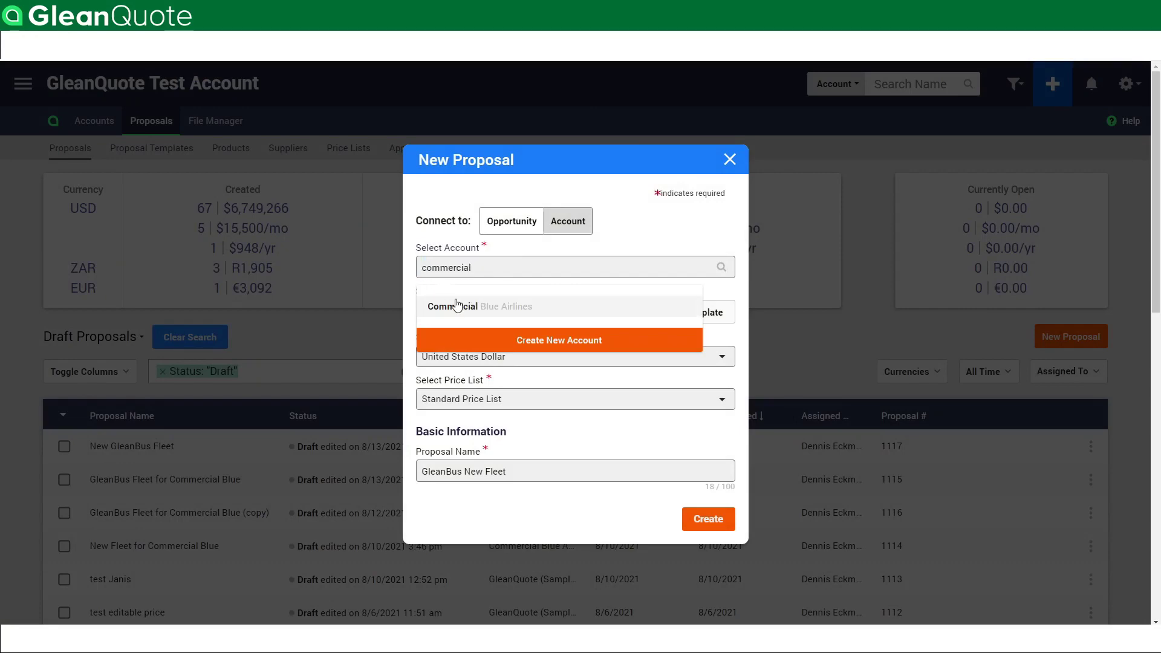
{"action": "left_click", "coordinate": [457, 306]}
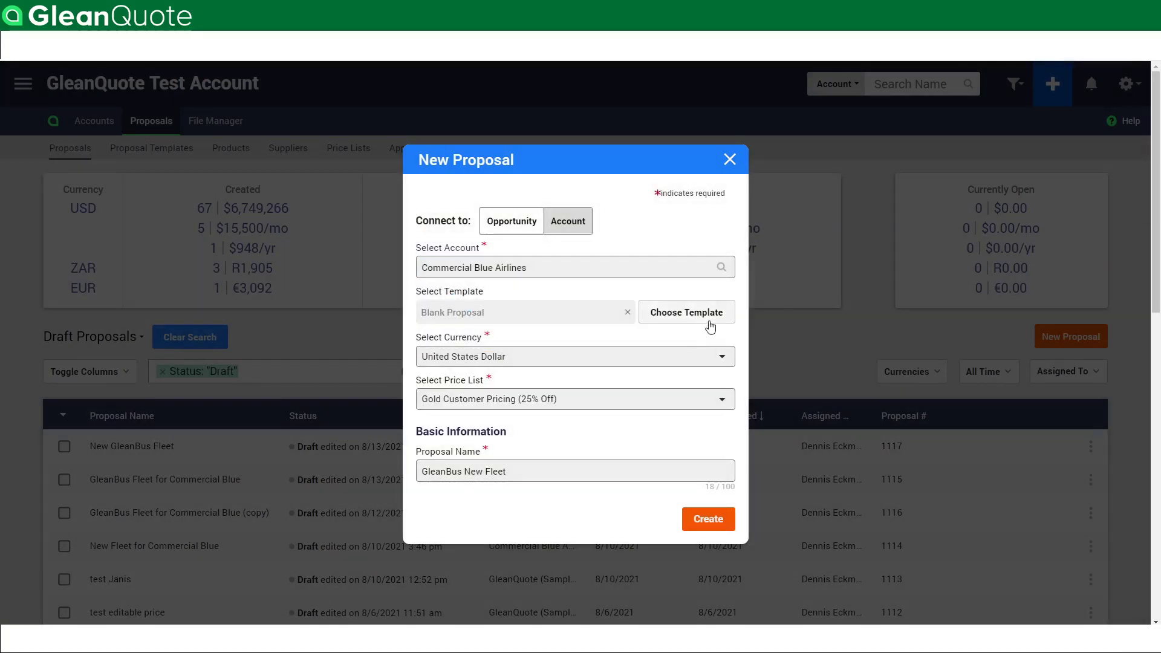
- Choose the GleanBus Commercial Airplane Builder template and create the proposal
{"action": "left_click", "coordinate": [695, 316]}
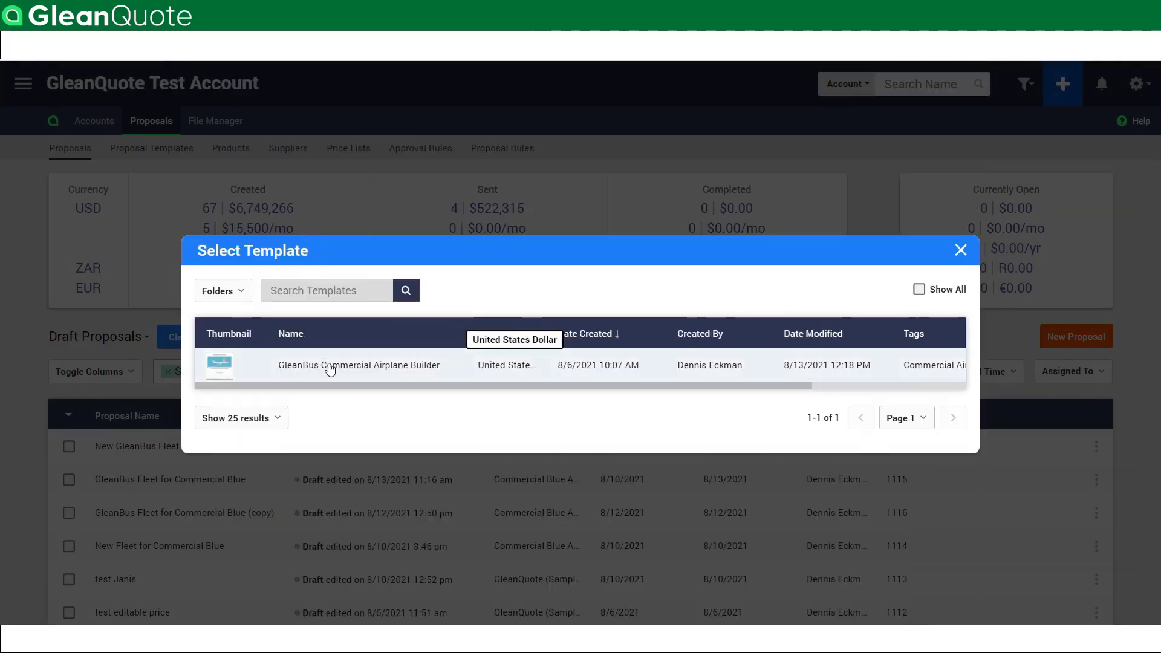
{"action": "left_click", "coordinate": [330, 364]}
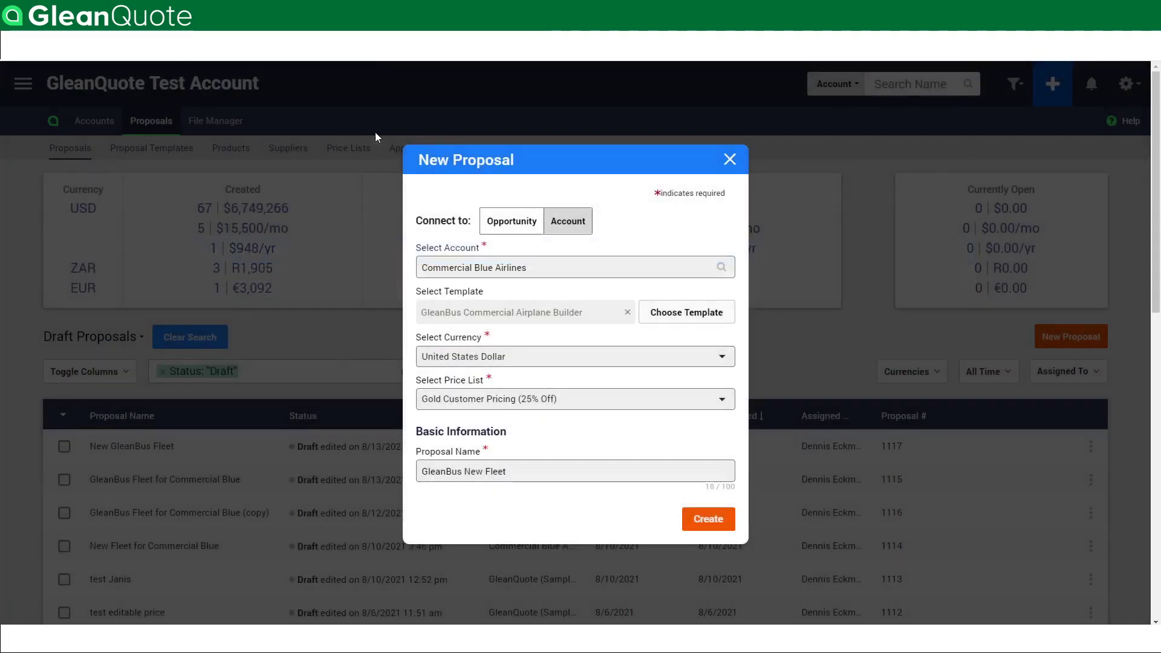
{"action": "left_click", "coordinate": [351, 148]}
{"action": "left_click", "coordinate": [706, 518]}
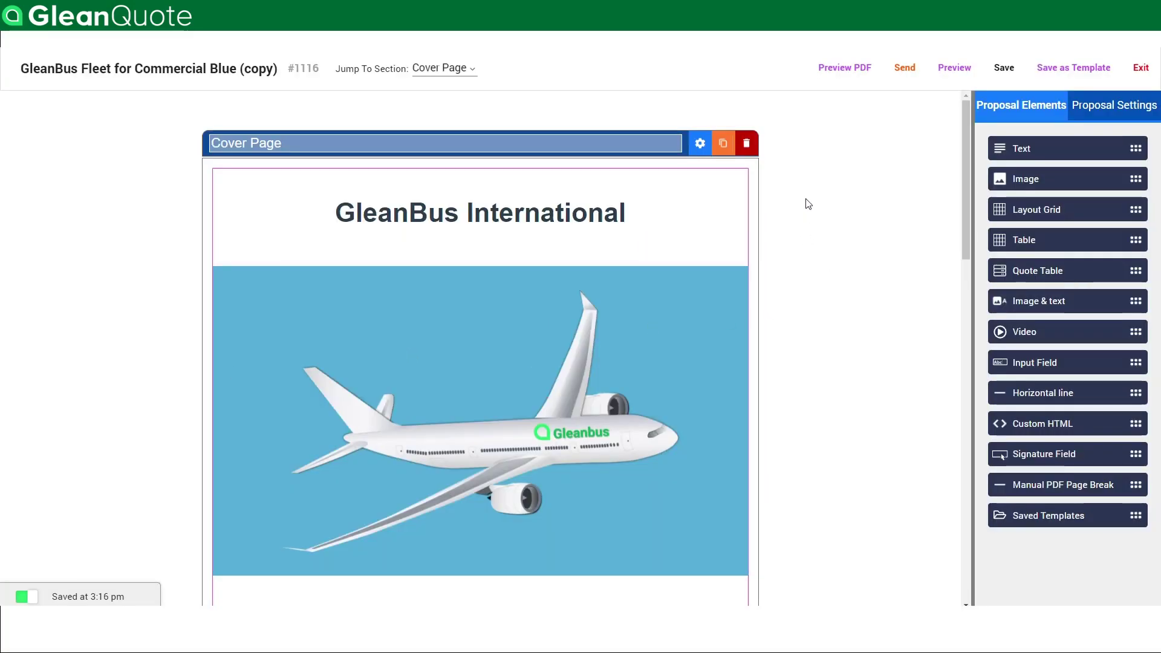
- Open the quote table in the Configured Airplane Quote section for editing
{"action": "scroll", "coordinate": [808, 205], "scroll_direction": "down", "scroll_amount": 8}
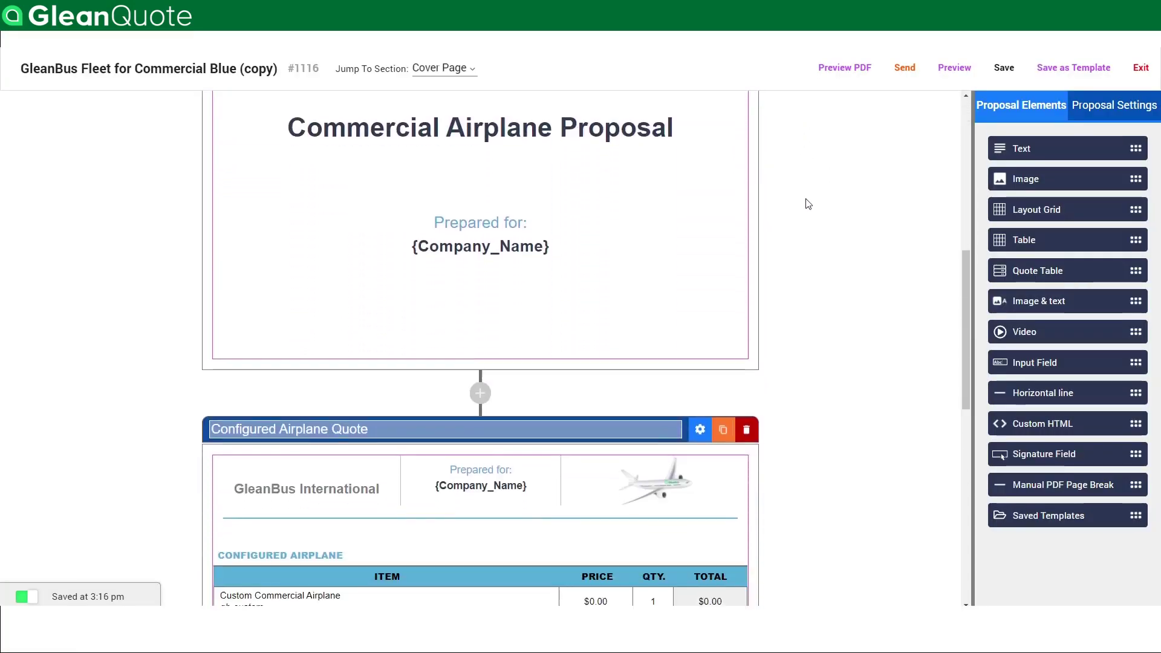
{"action": "scroll", "coordinate": [809, 204], "scroll_direction": "down", "scroll_amount": 4}
{"action": "mouse_move", "coordinate": [668, 361]}
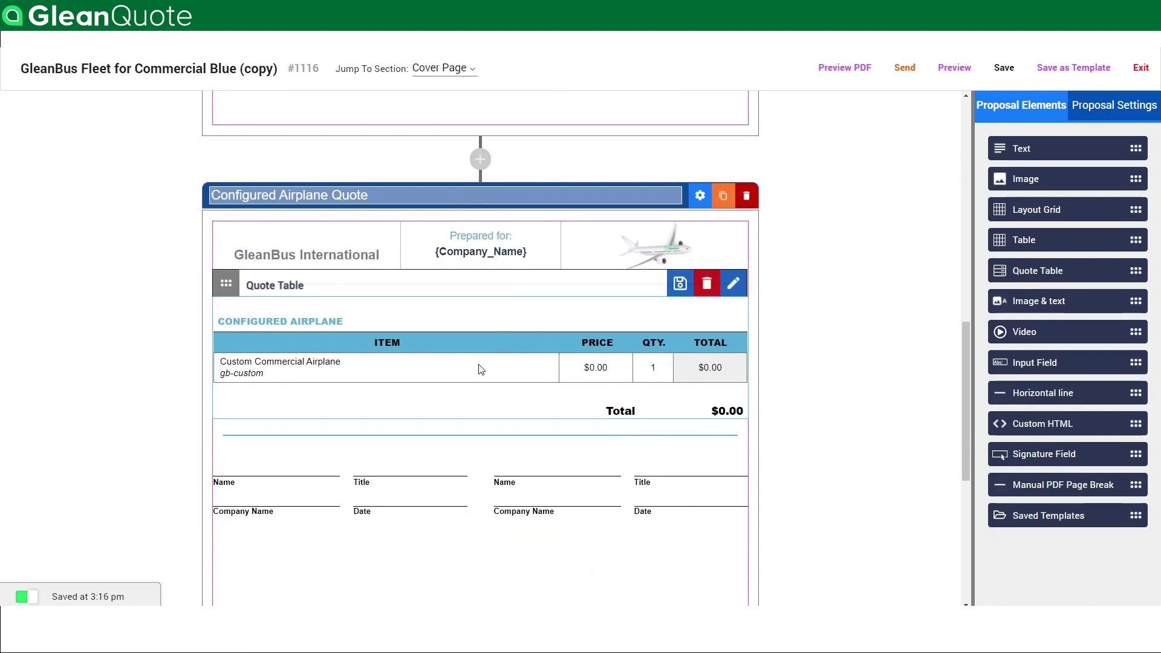
{"action": "left_click", "coordinate": [308, 398]}
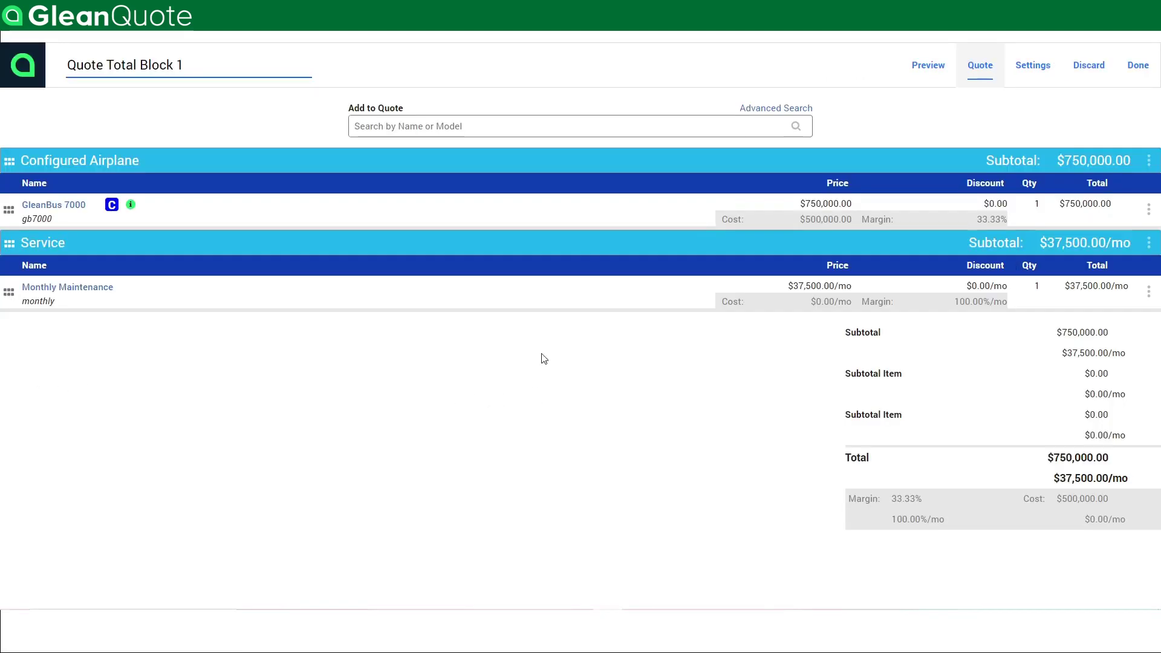
- Use Advanced Search to browse the Airplanes category and filter the airplane type to Commercial Passenger Plane
{"action": "left_click", "coordinate": [763, 110]}
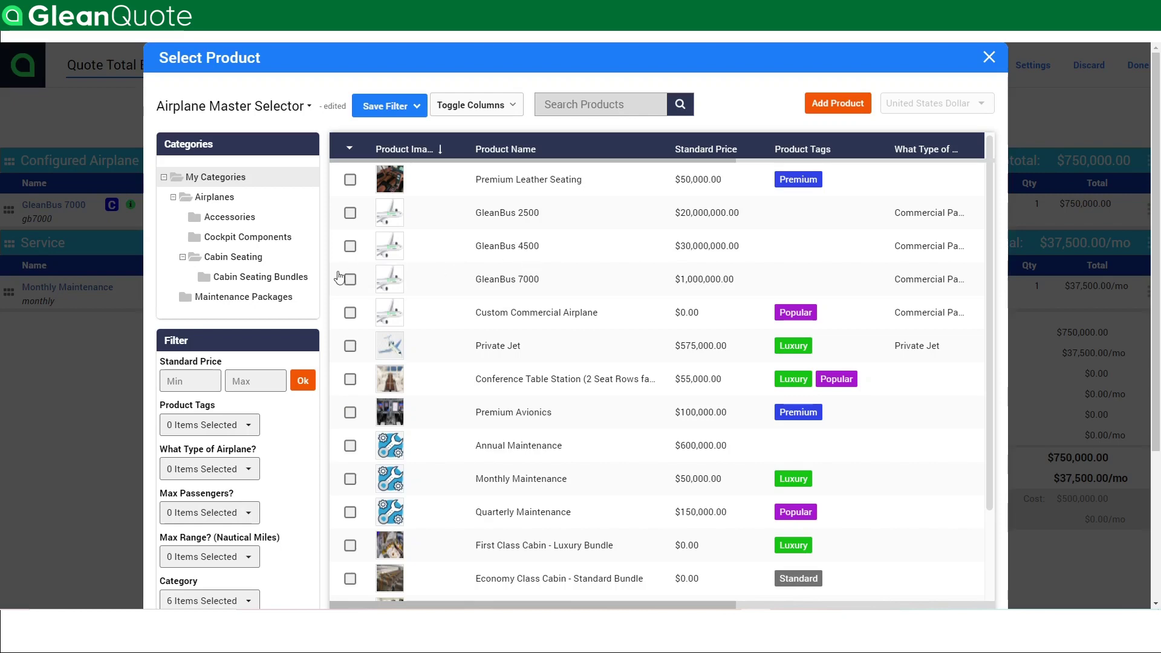
{"action": "left_click", "coordinate": [215, 199]}
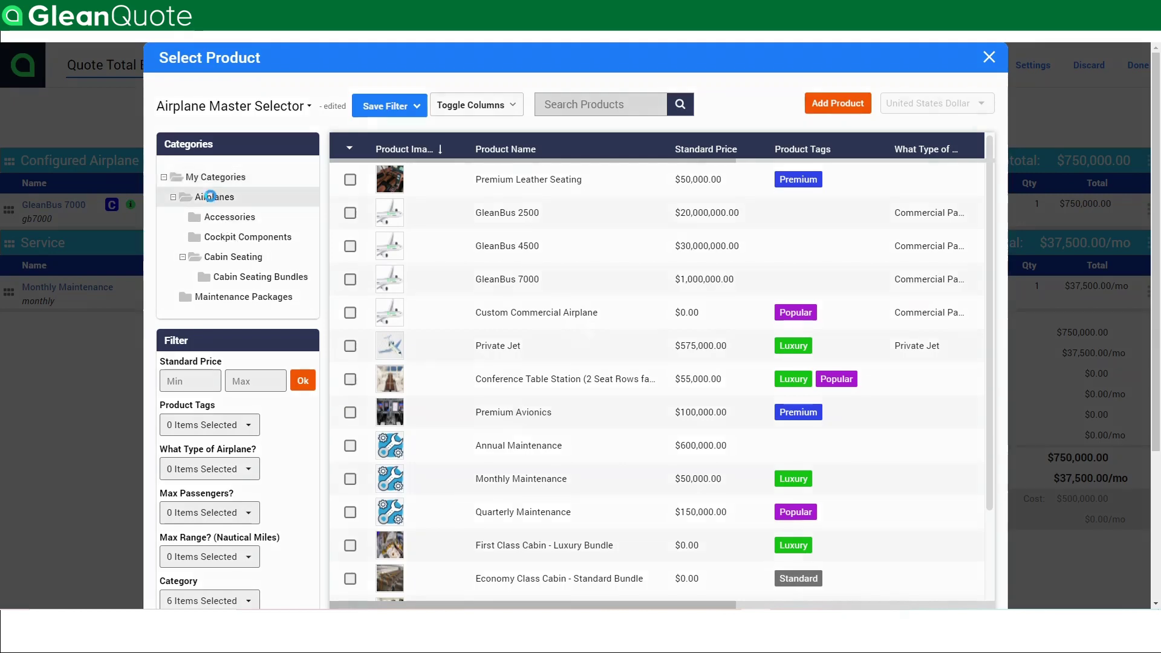
{"action": "scroll", "coordinate": [283, 310], "scroll_direction": "down", "scroll_amount": 3}
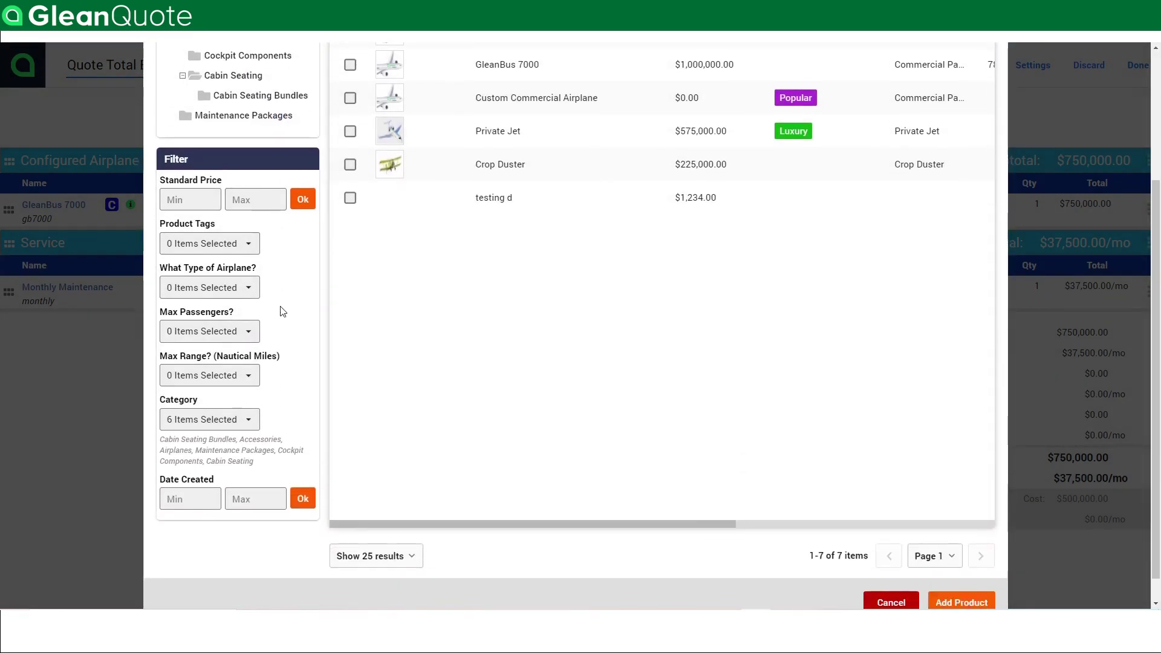
{"action": "left_click", "coordinate": [227, 291]}
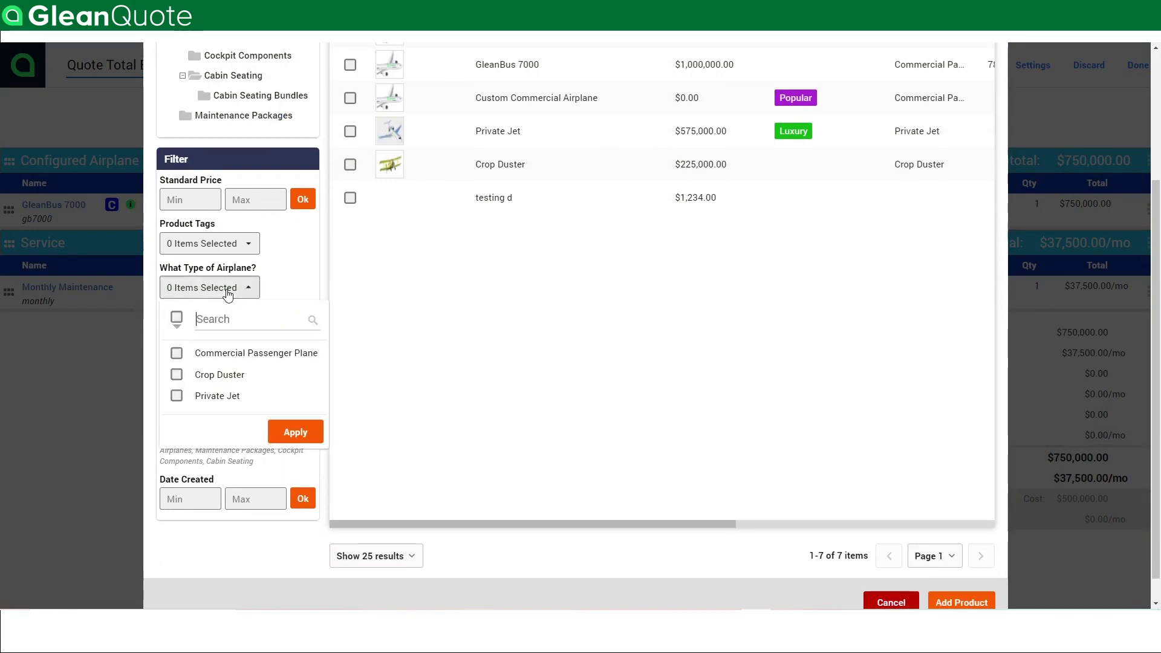
{"action": "left_click", "coordinate": [177, 353]}
{"action": "left_click", "coordinate": [296, 424]}
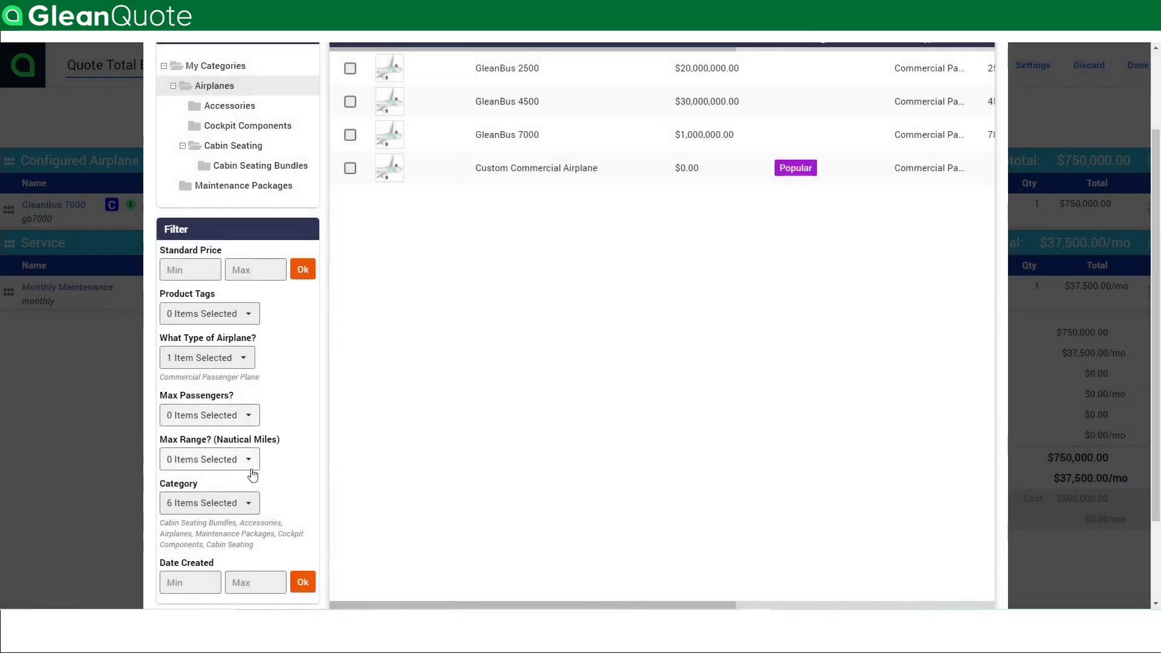
- Filter the airplanes by a maximum range of 7000 and add the GleanBus 7000 to the quote
{"action": "left_click", "coordinate": [244, 463]}
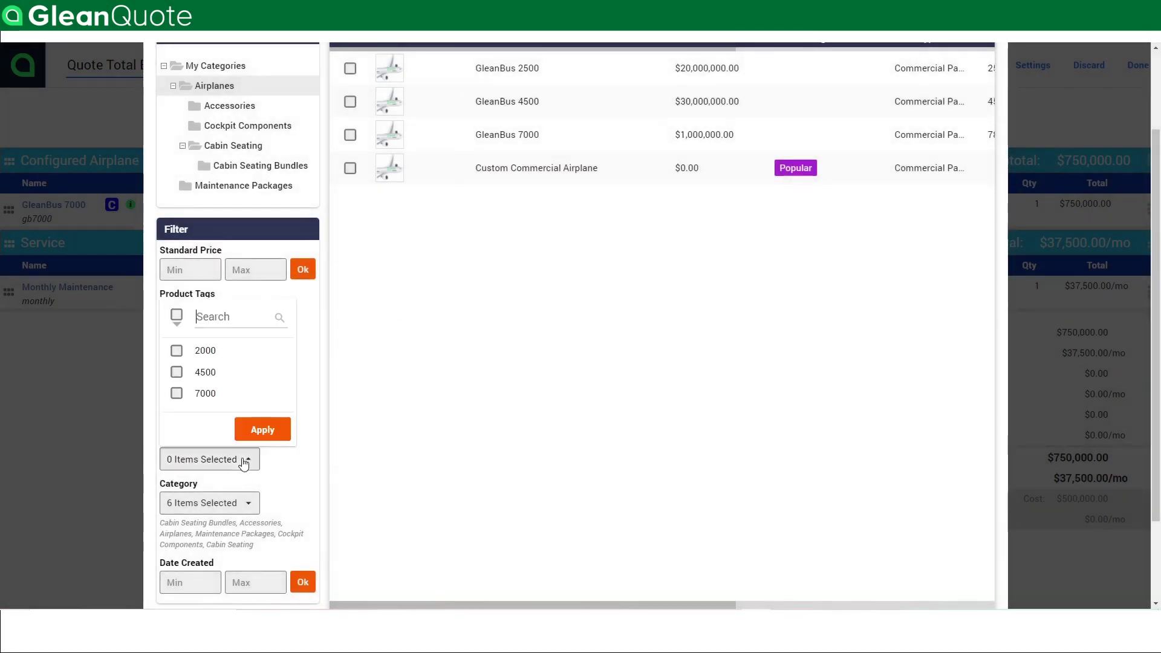
{"action": "left_click", "coordinate": [176, 393]}
{"action": "left_click", "coordinate": [262, 430]}
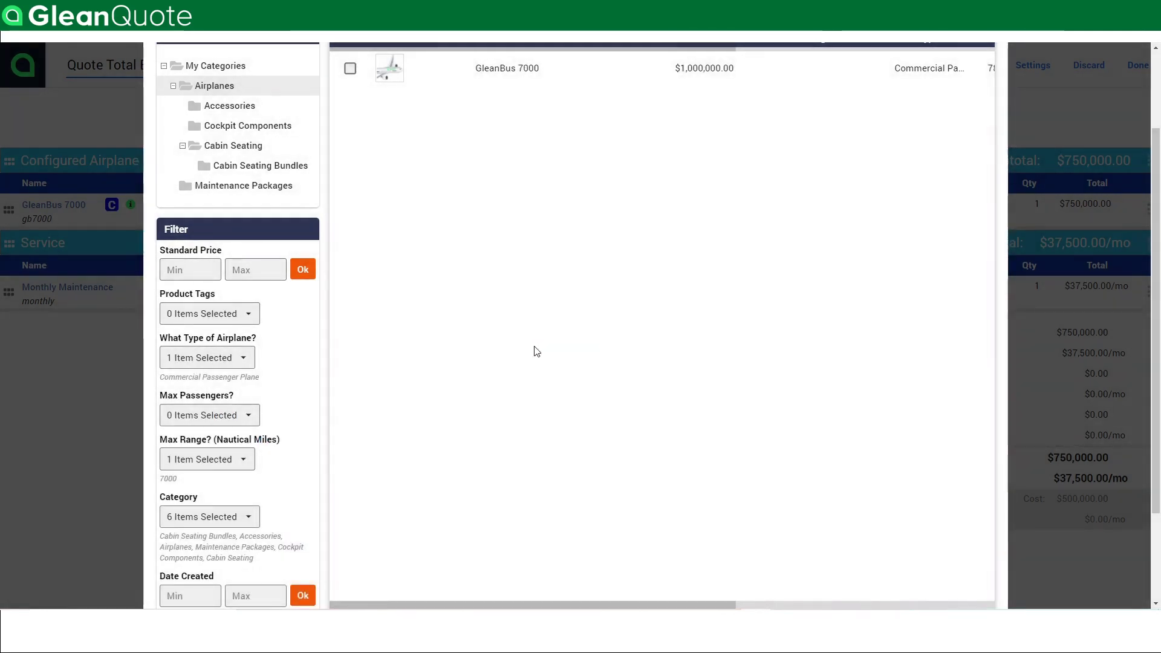
{"action": "scroll", "coordinate": [534, 349], "scroll_direction": "up", "scroll_amount": 2}
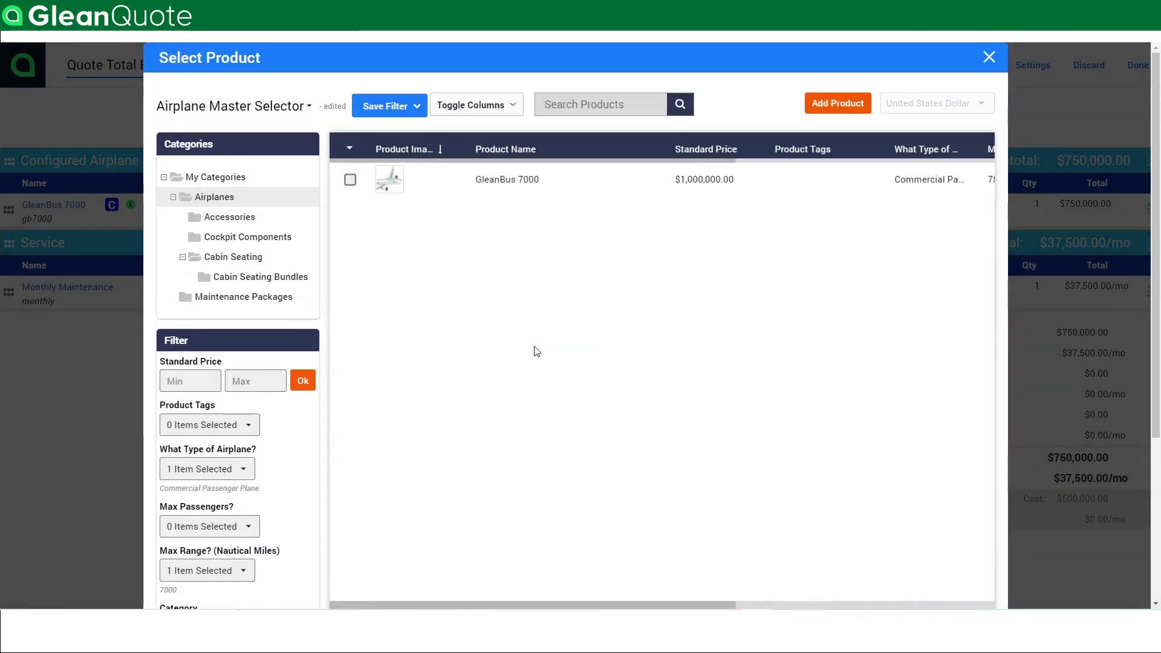
{"action": "left_click", "coordinate": [350, 181]}
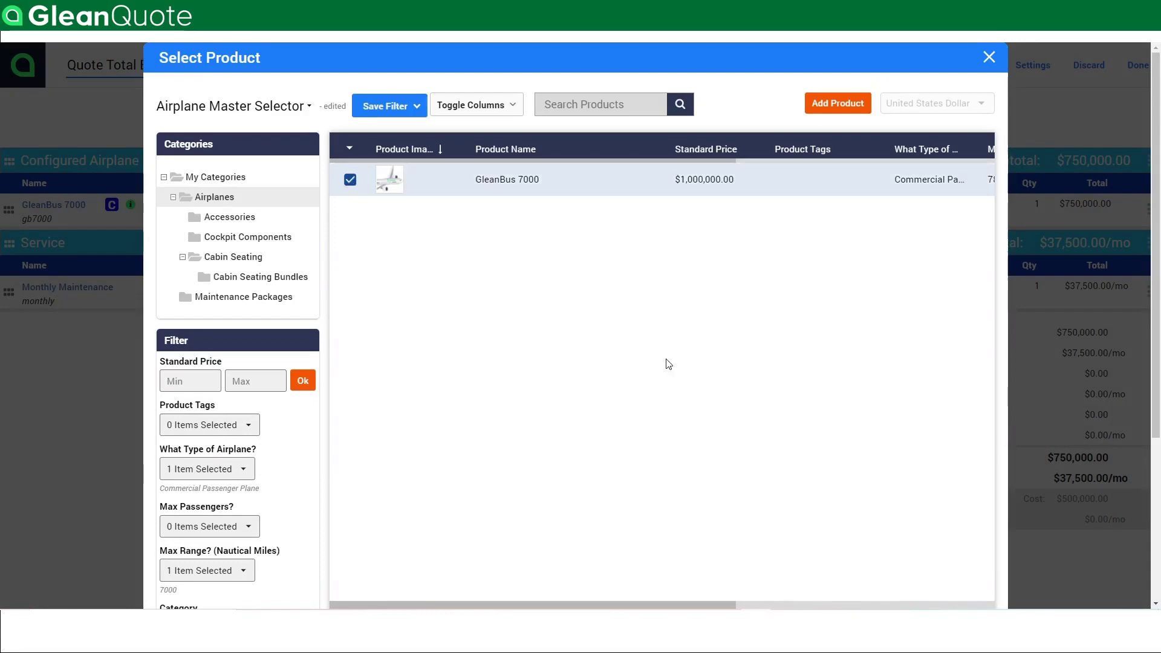
{"action": "left_click", "coordinate": [835, 108]}
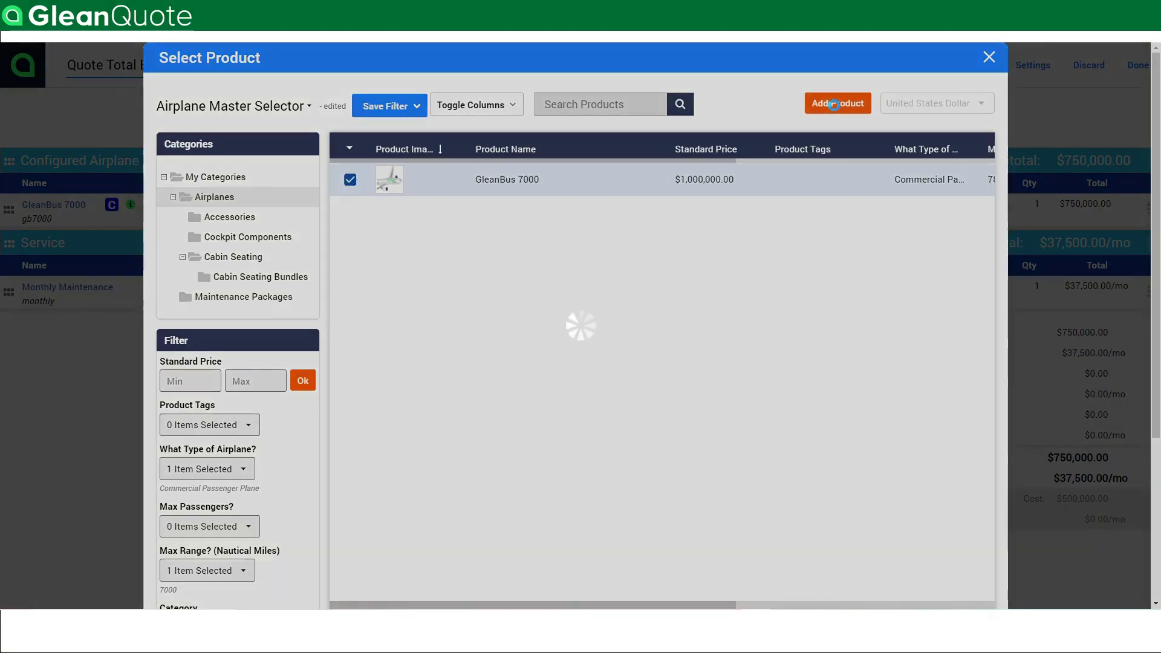
- Set the GleanBus 7000 quantity to 5 within the airplane line item and review its price breakdown
{"action": "left_click", "coordinate": [77, 205]}
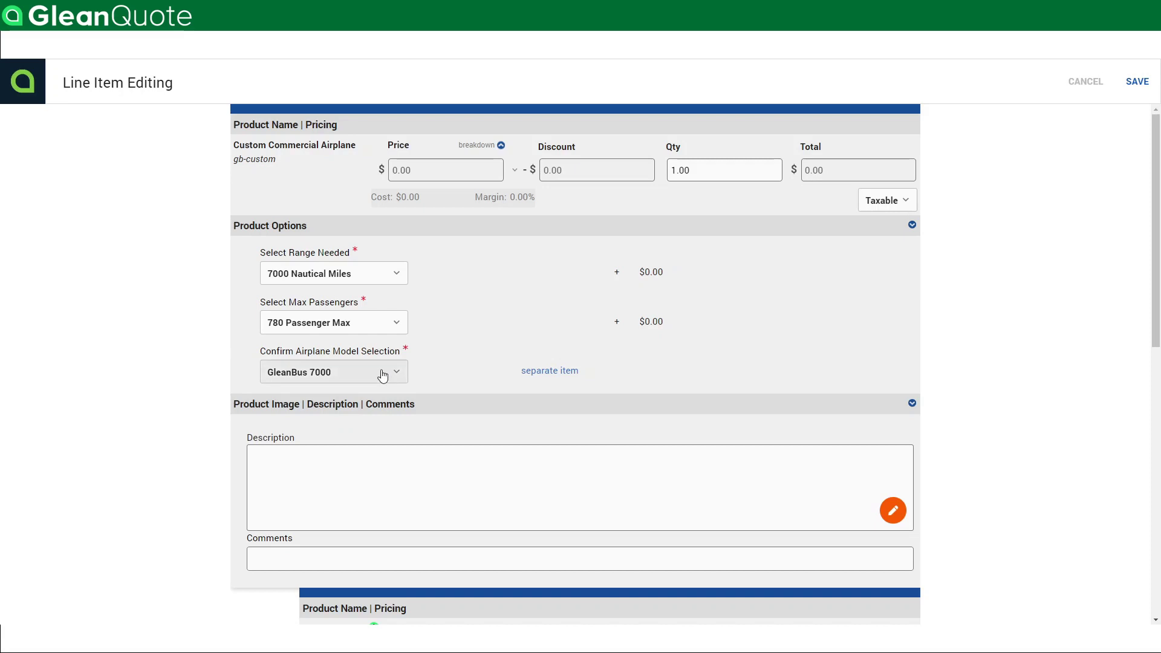
{"action": "left_click", "coordinate": [537, 371]}
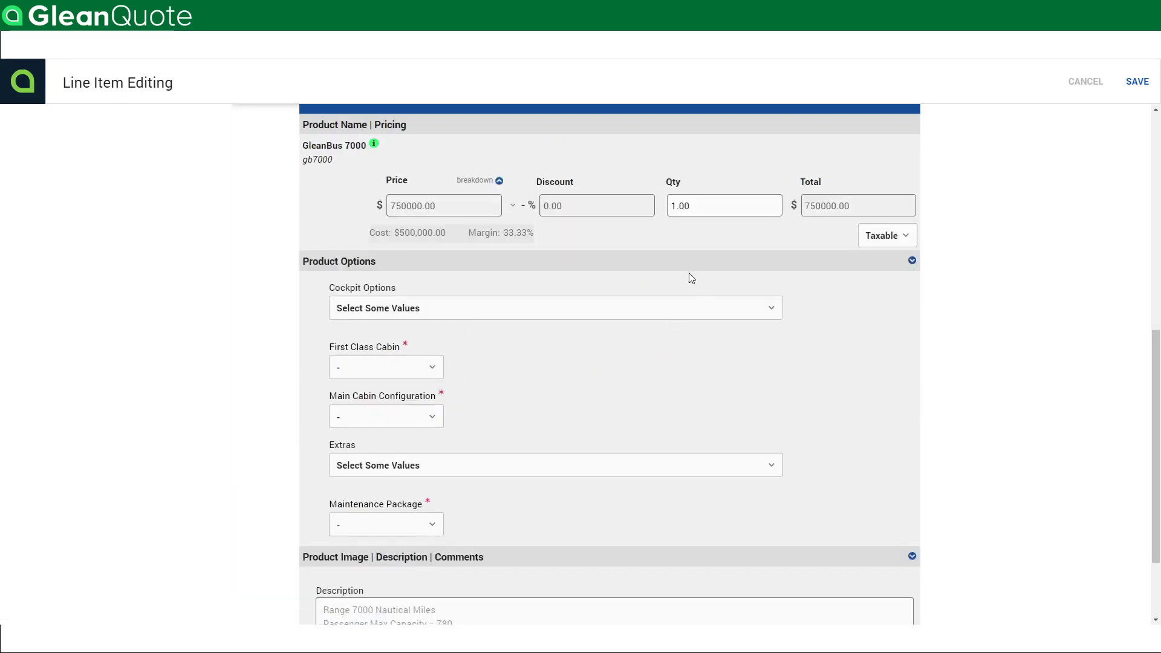
{"action": "left_click", "coordinate": [694, 206]}
{"action": "type", "text": "5"}
{"action": "key", "text": "Tab"}
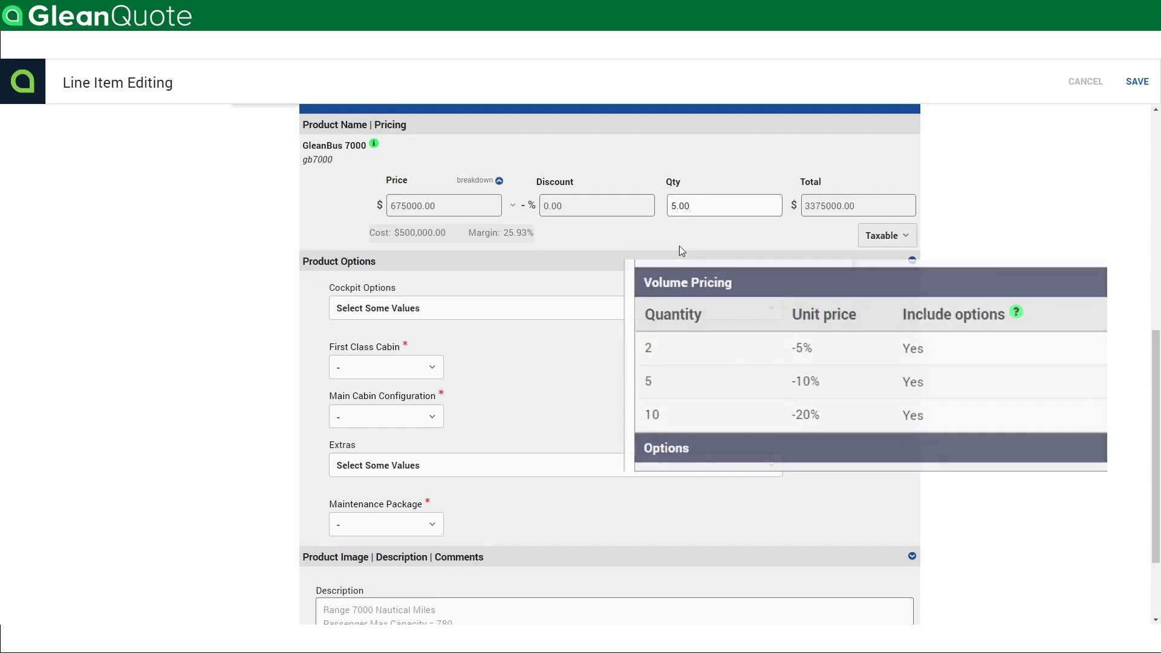
{"action": "left_click", "coordinate": [482, 181]}
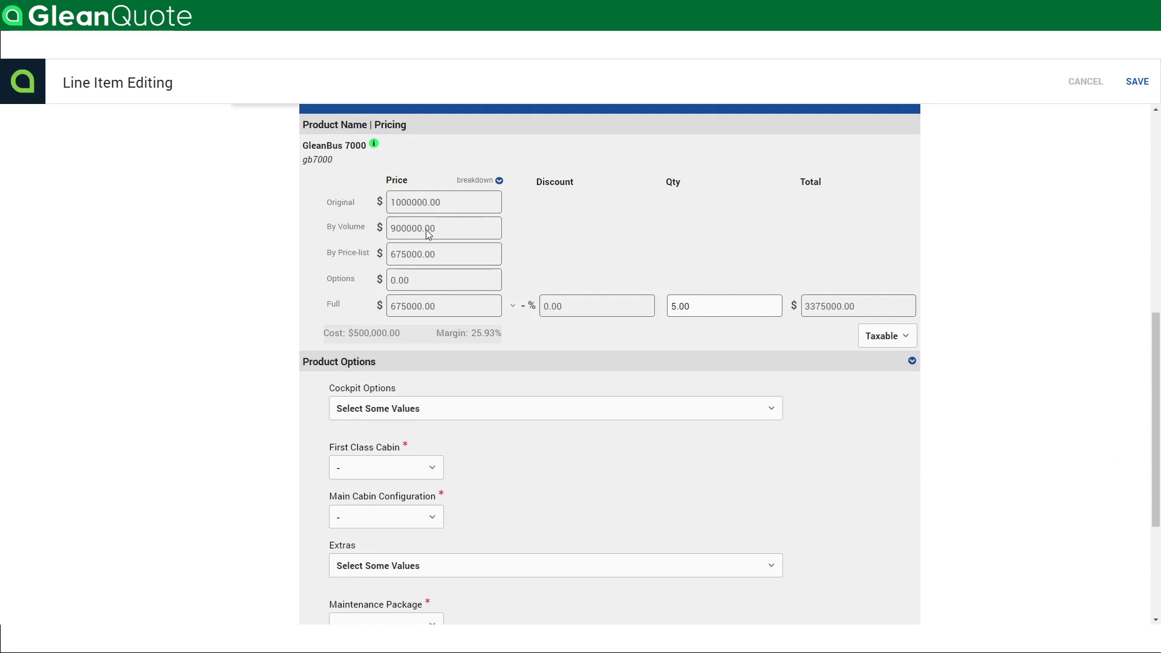
{"action": "left_click", "coordinate": [478, 180]}
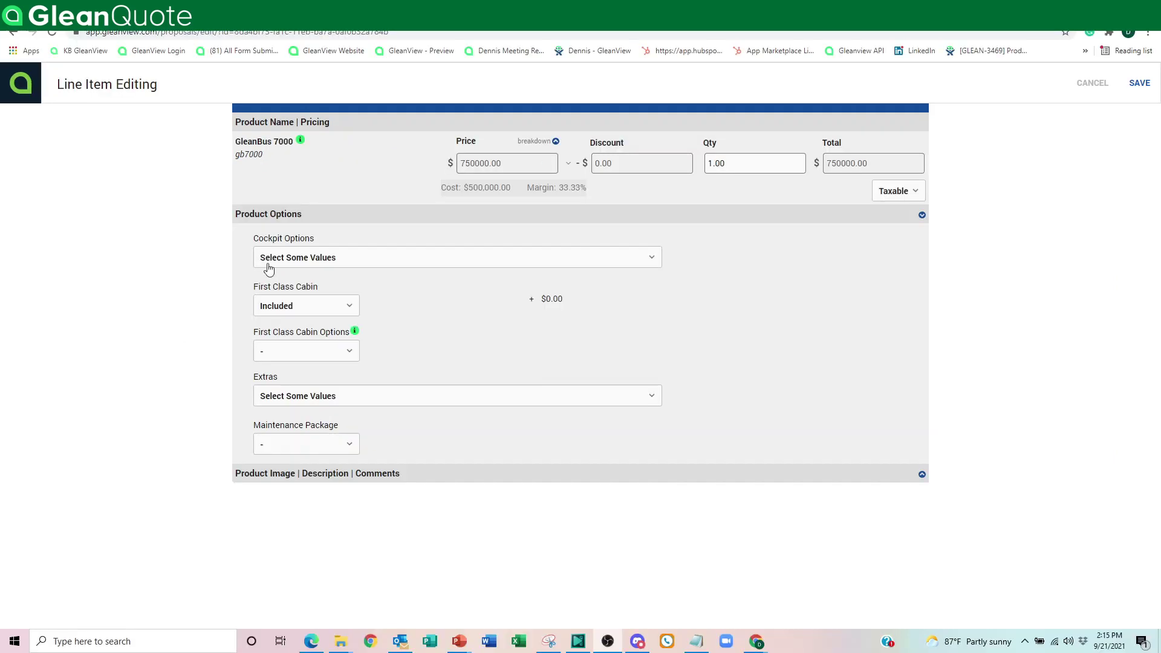
- Add both Premium Avionics and Premium Leather Seating as cockpit options of the GleanBus 7000
{"action": "left_click", "coordinate": [308, 260]}
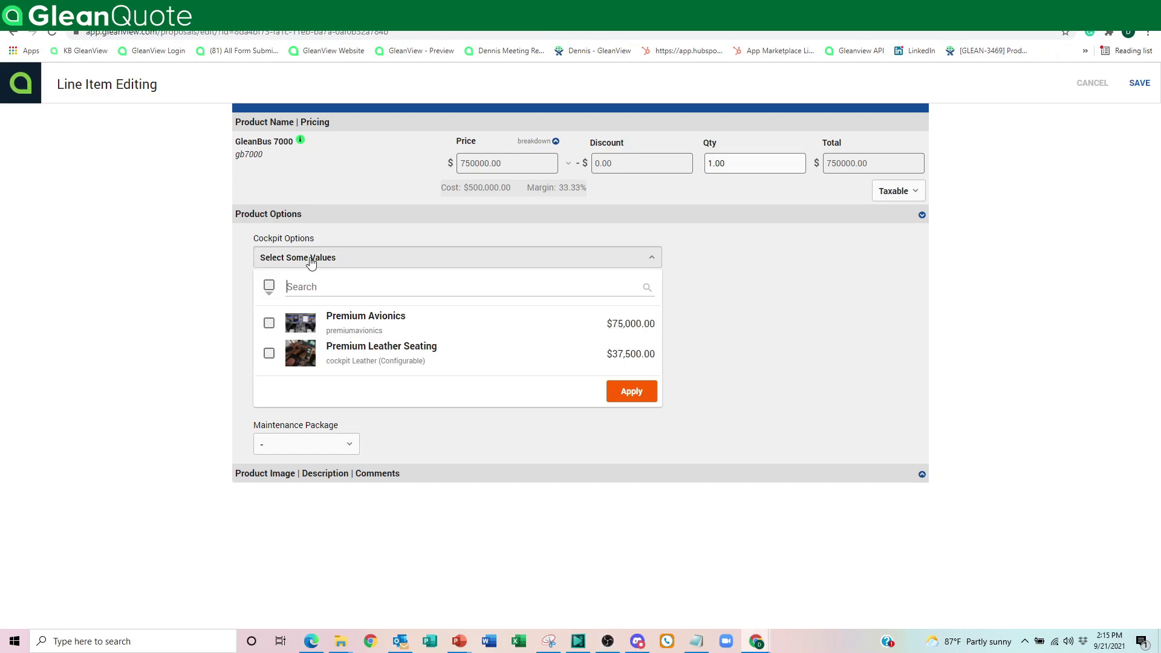
{"action": "left_click", "coordinate": [269, 285]}
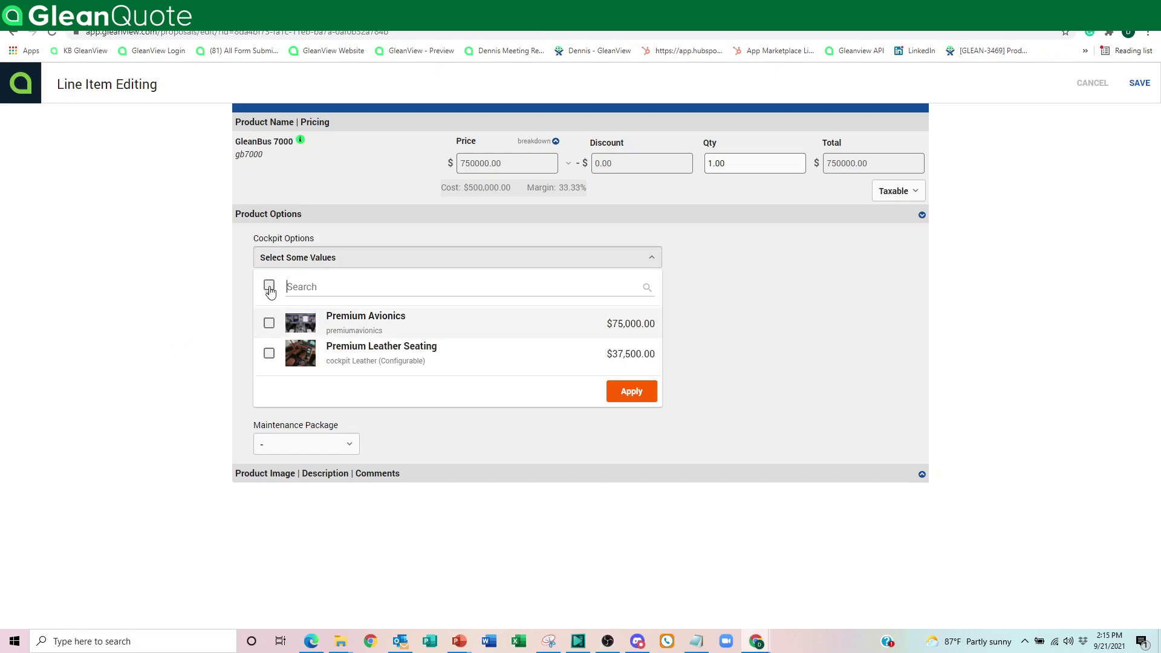
{"action": "left_click", "coordinate": [627, 396]}
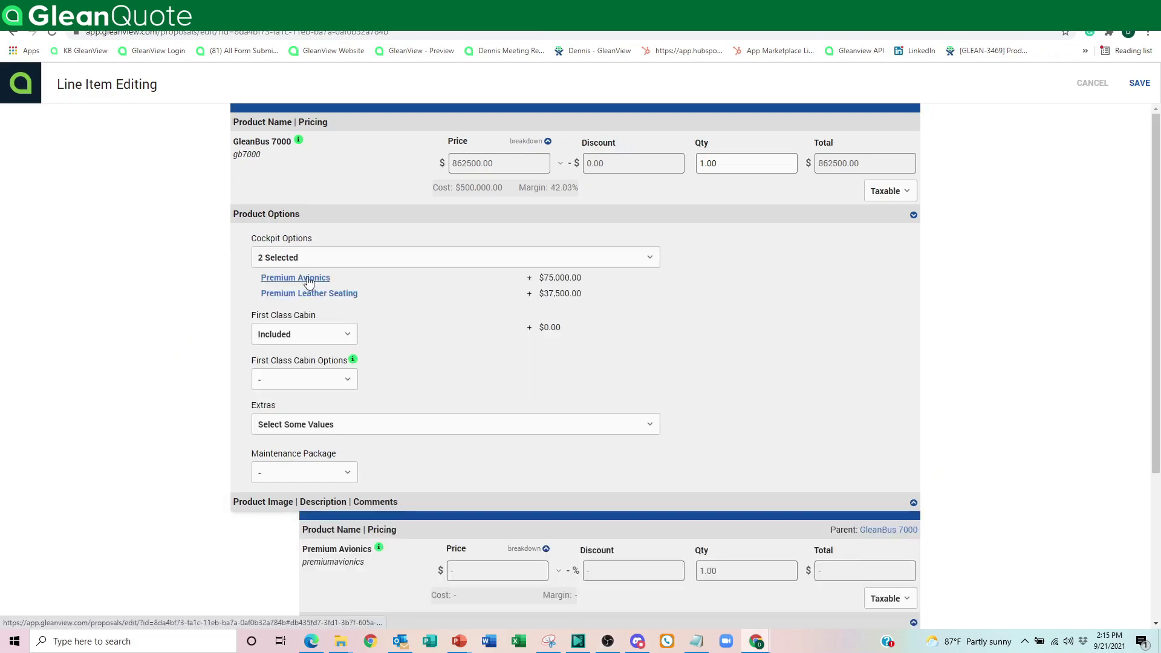
- Set the Premium Leather Seating color to Black Leather and view the Premium Avionics product information
{"action": "left_click", "coordinate": [306, 280]}
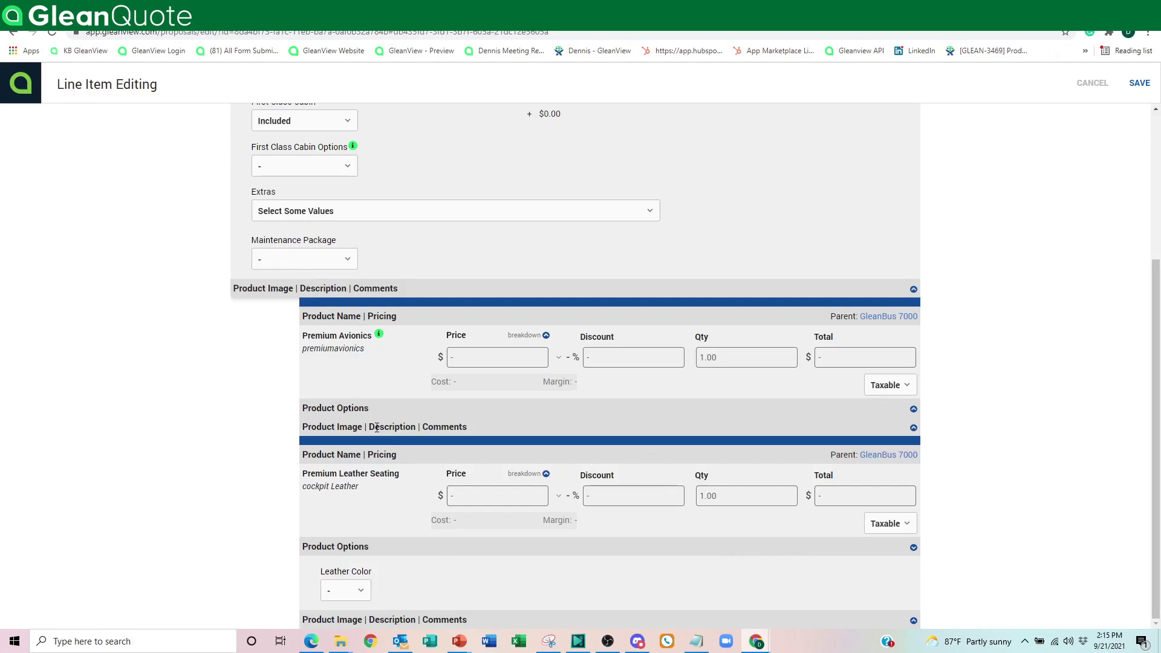
{"action": "left_click", "coordinate": [362, 592]}
{"action": "left_click", "coordinate": [361, 518]}
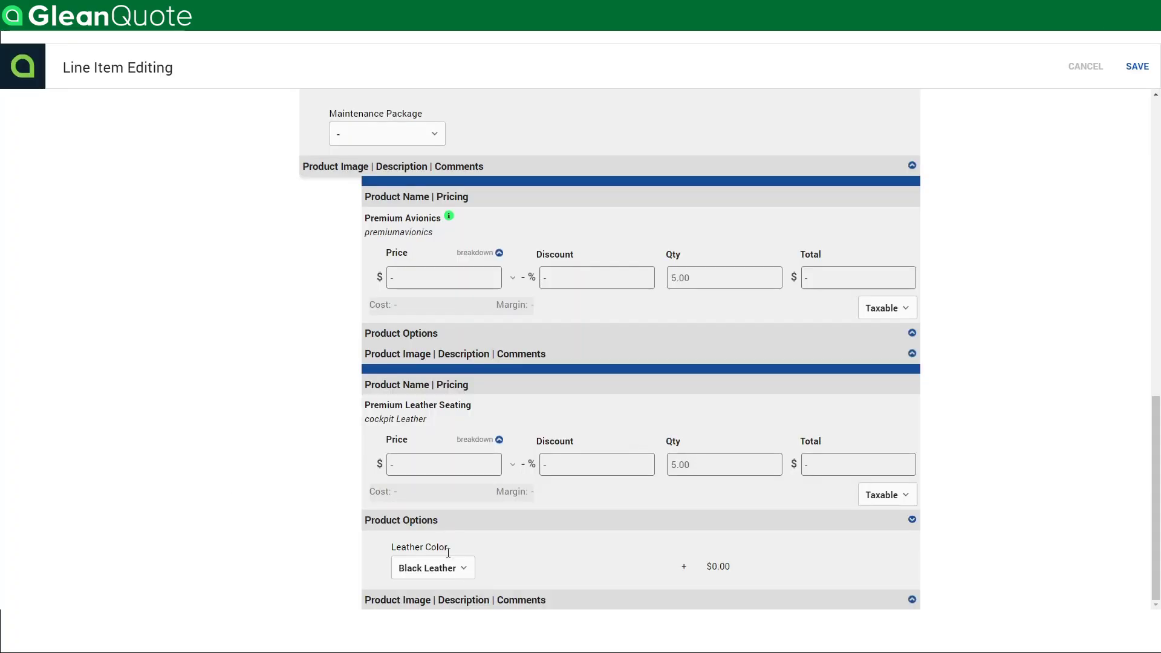
{"action": "left_click", "coordinate": [448, 219]}
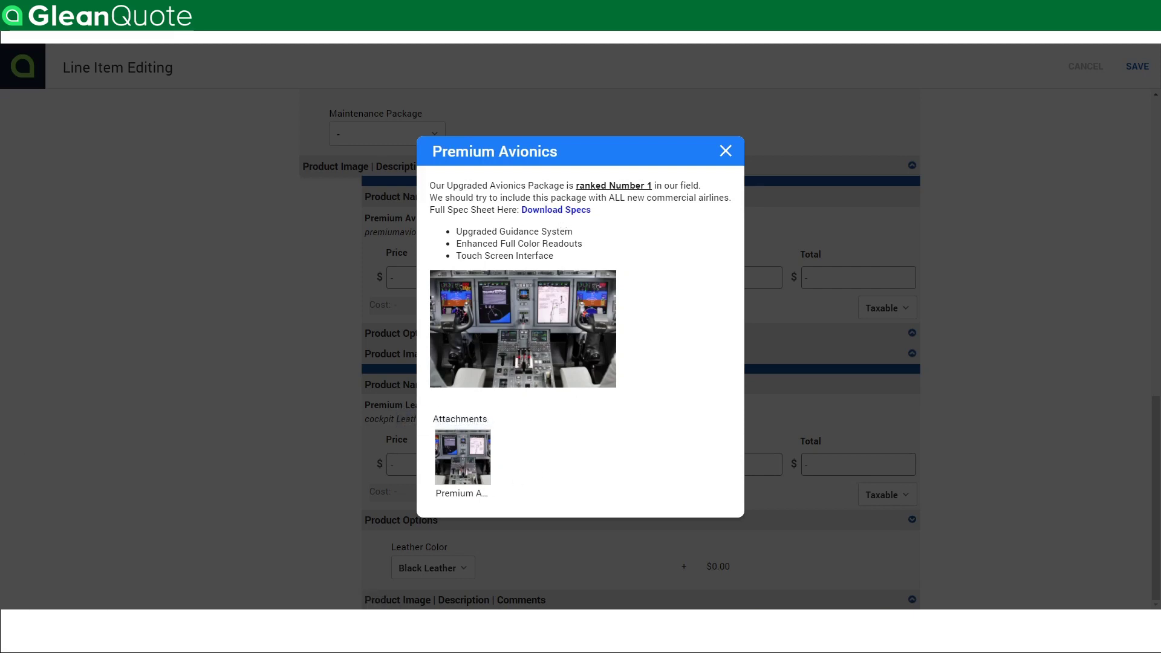
{"action": "key", "text": "Escape"}
- Set First Class Cabin to Included and choose First Class Cabin - Luxury Bundle as its option
{"action": "scroll", "coordinate": [481, 324], "scroll_direction": "up", "scroll_amount": 8}
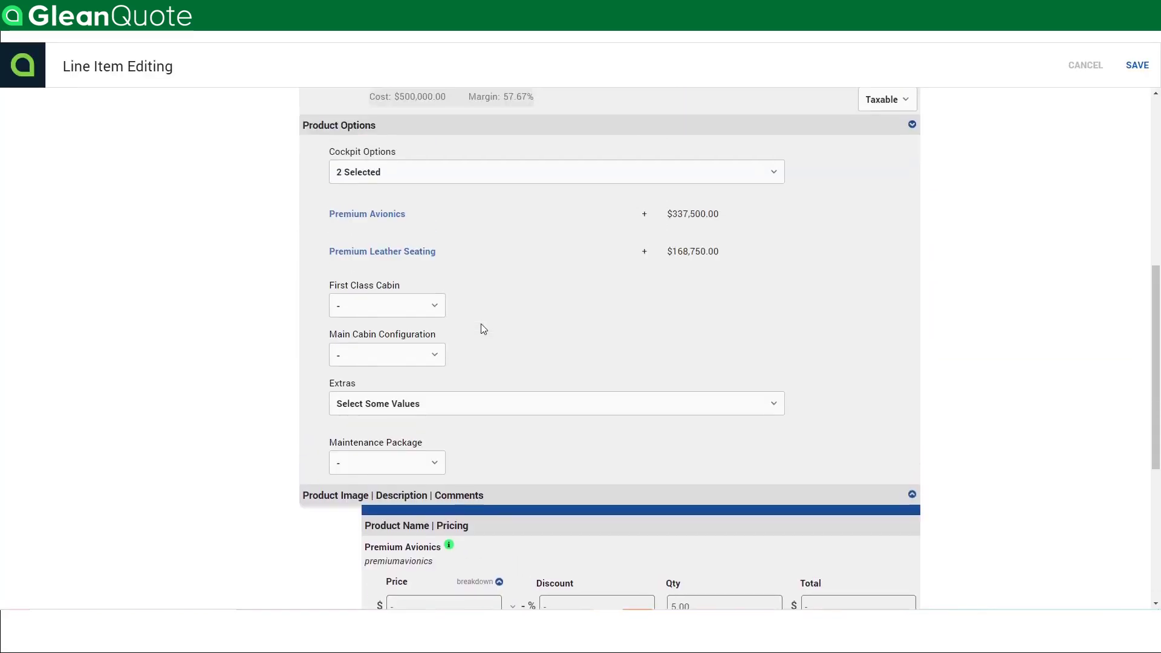
{"action": "left_click", "coordinate": [427, 402]}
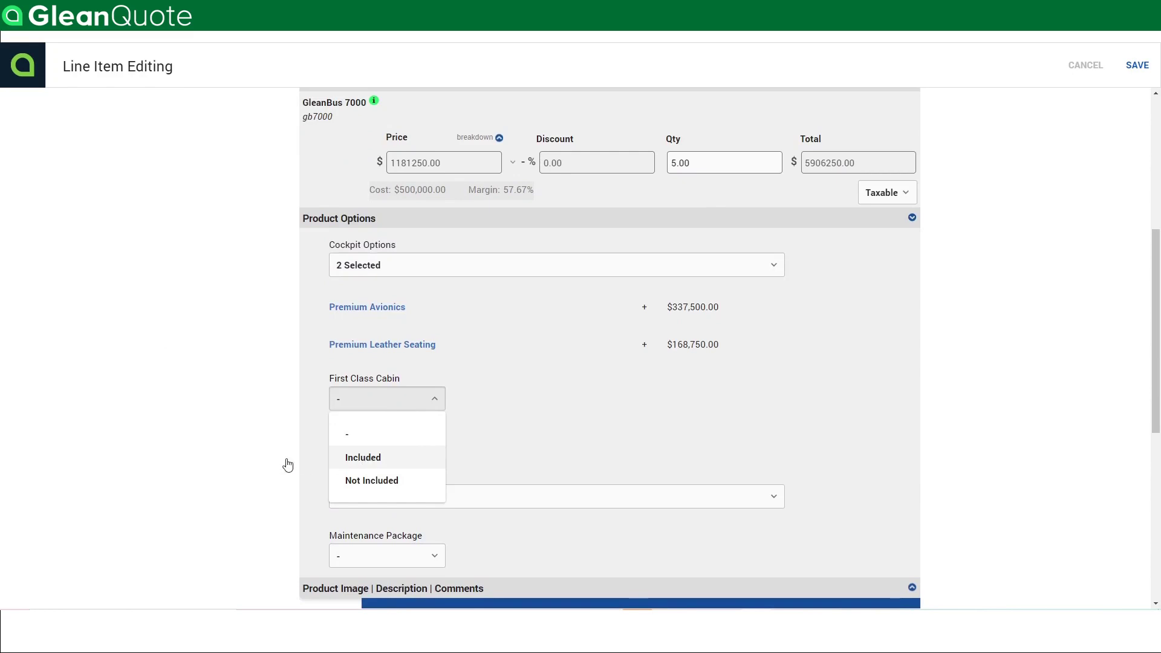
{"action": "key", "text": "Return"}
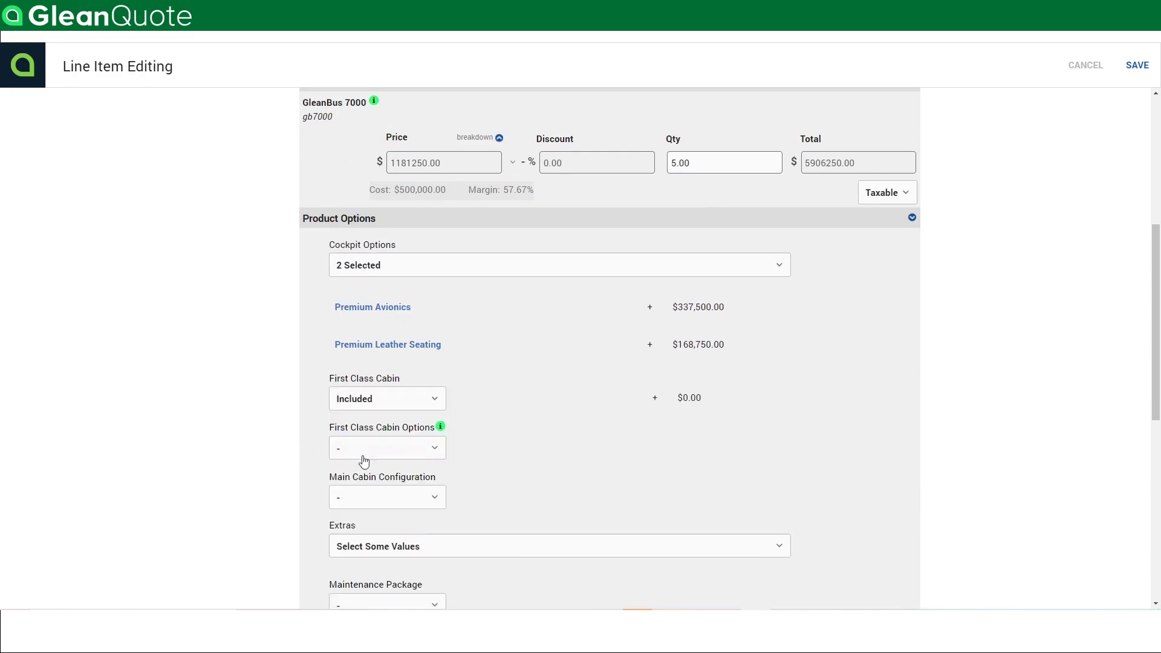
{"action": "left_click", "coordinate": [433, 451]}
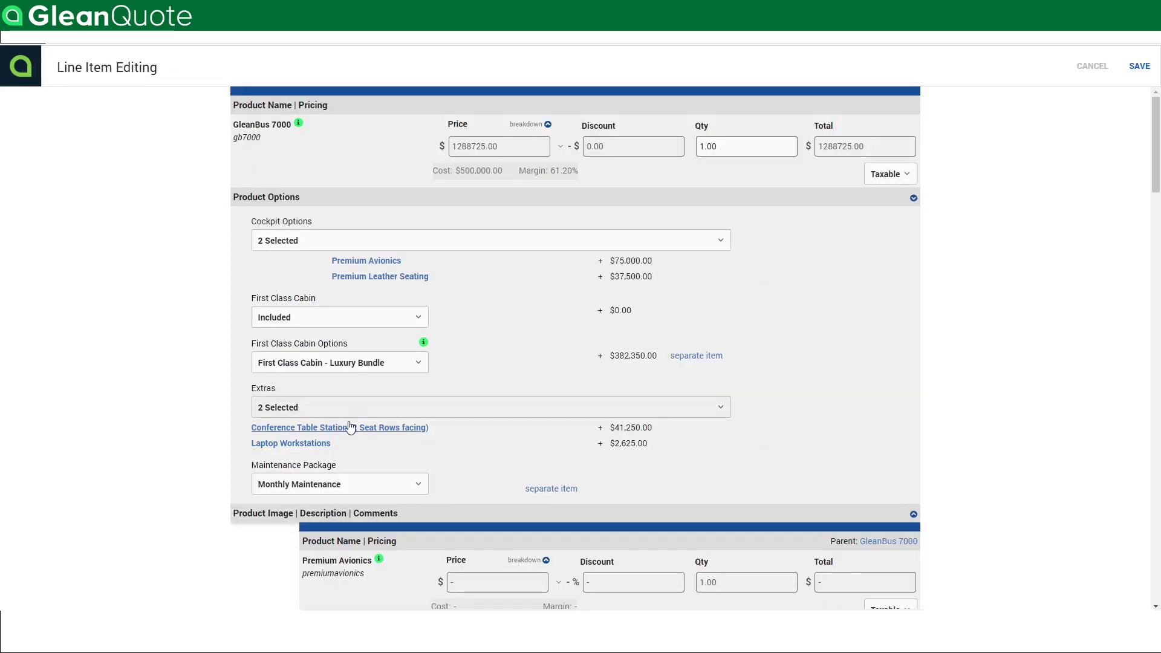
- Review the Extras choices and the Maintenance Package setting of the GleanBus 7000 line item
{"action": "left_click", "coordinate": [364, 409]}
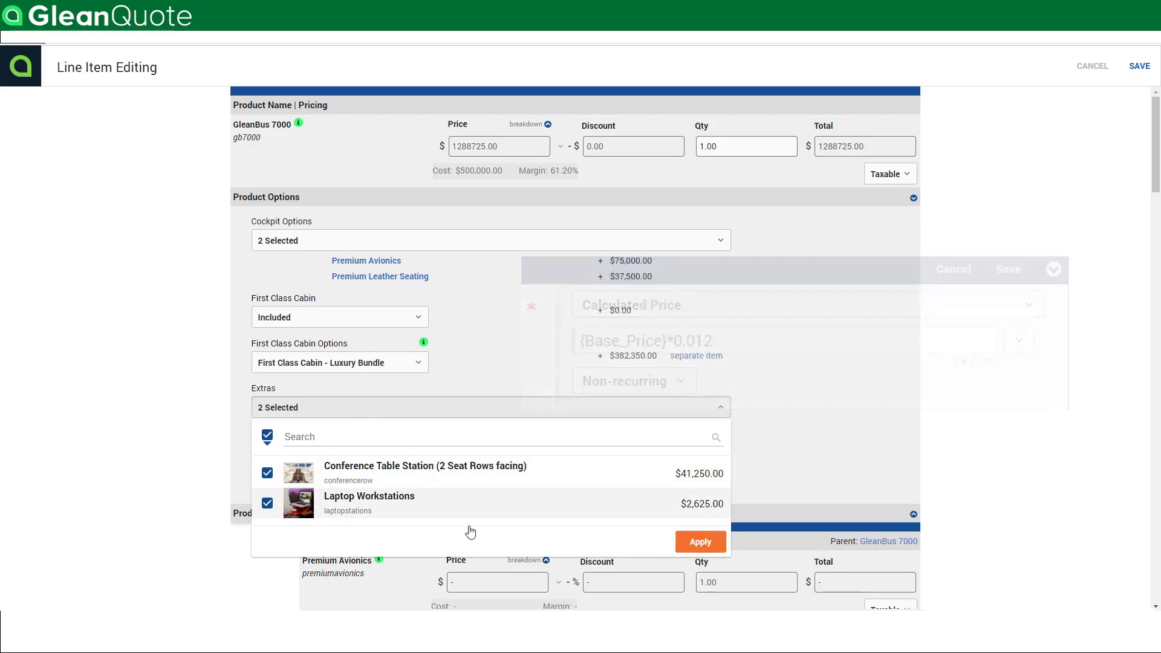
{"action": "left_click", "coordinate": [225, 488]}
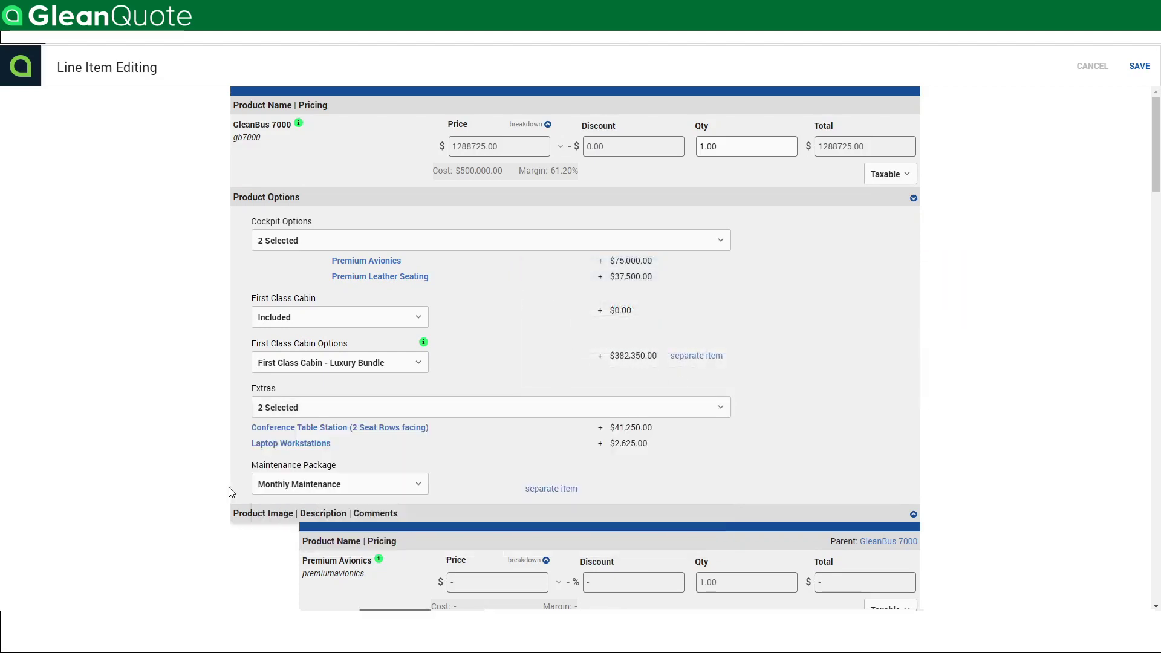
{"action": "left_click", "coordinate": [295, 487]}
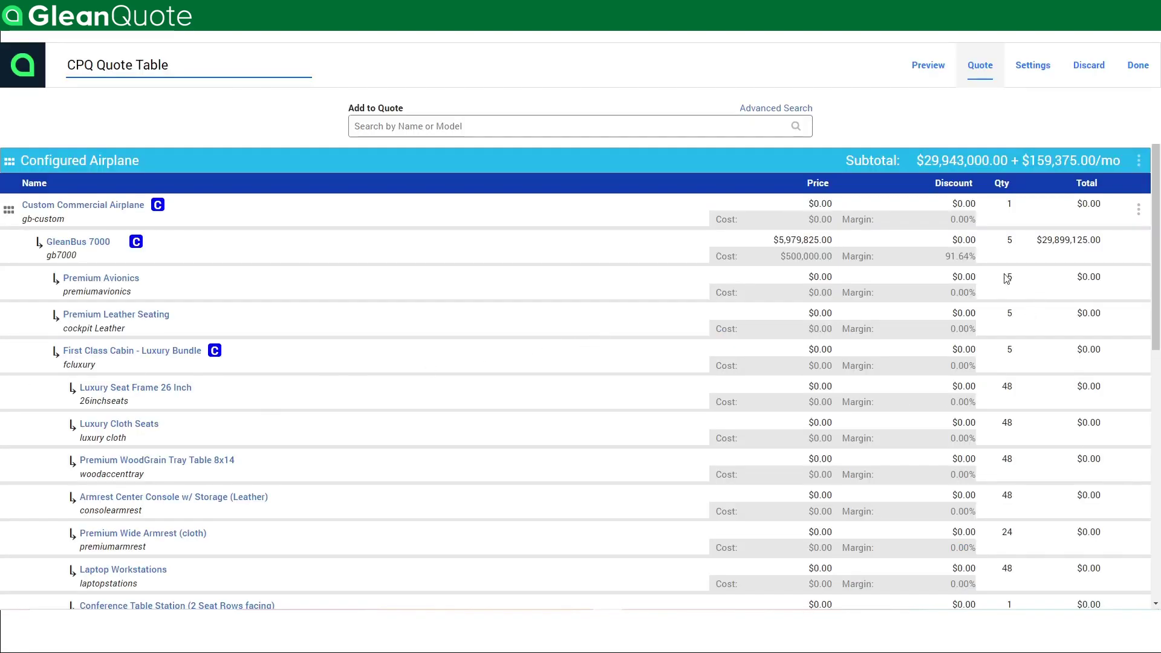
- Look through the Configured Airplane line items in the quote table, checking the quantities and prices of the nested cabin and extra options
{"action": "scroll", "coordinate": [1007, 278], "scroll_direction": "down", "scroll_amount": 6}
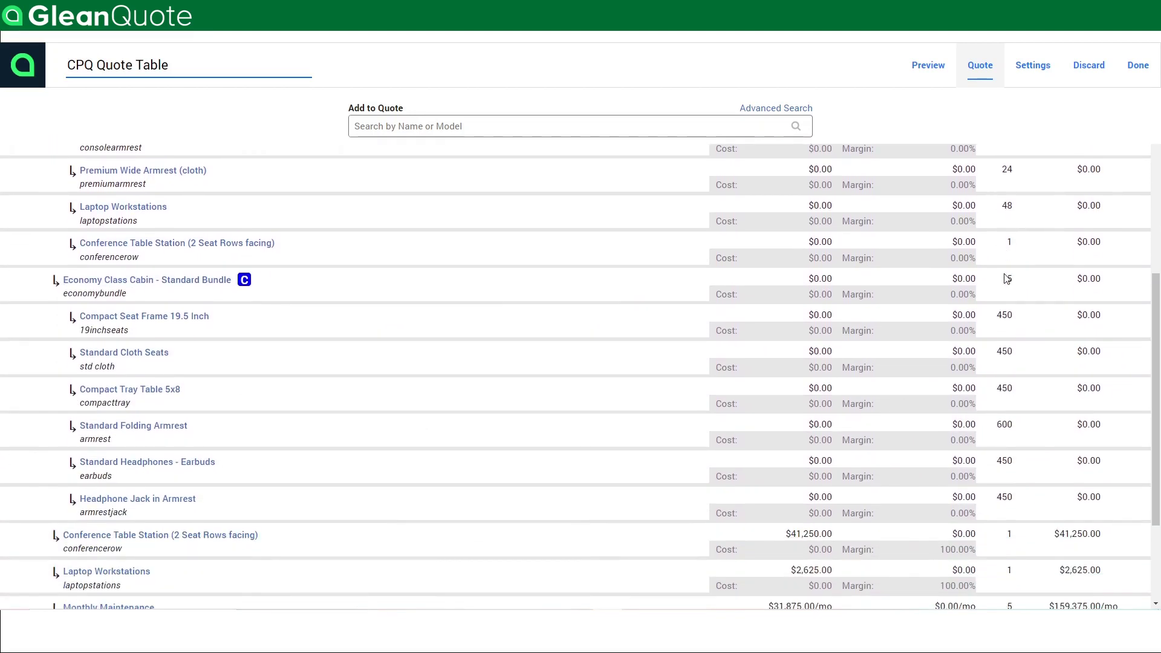
{"action": "scroll", "coordinate": [1007, 278], "scroll_direction": "up", "scroll_amount": 5}
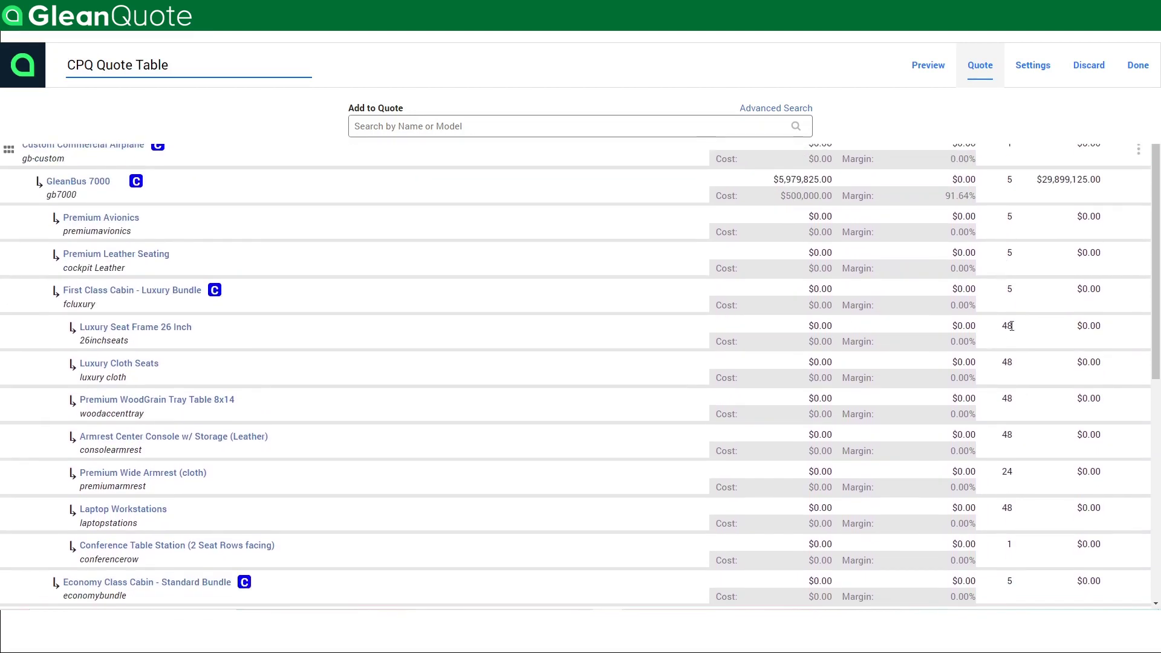
{"action": "scroll", "coordinate": [1007, 321], "scroll_direction": "up", "scroll_amount": 1}
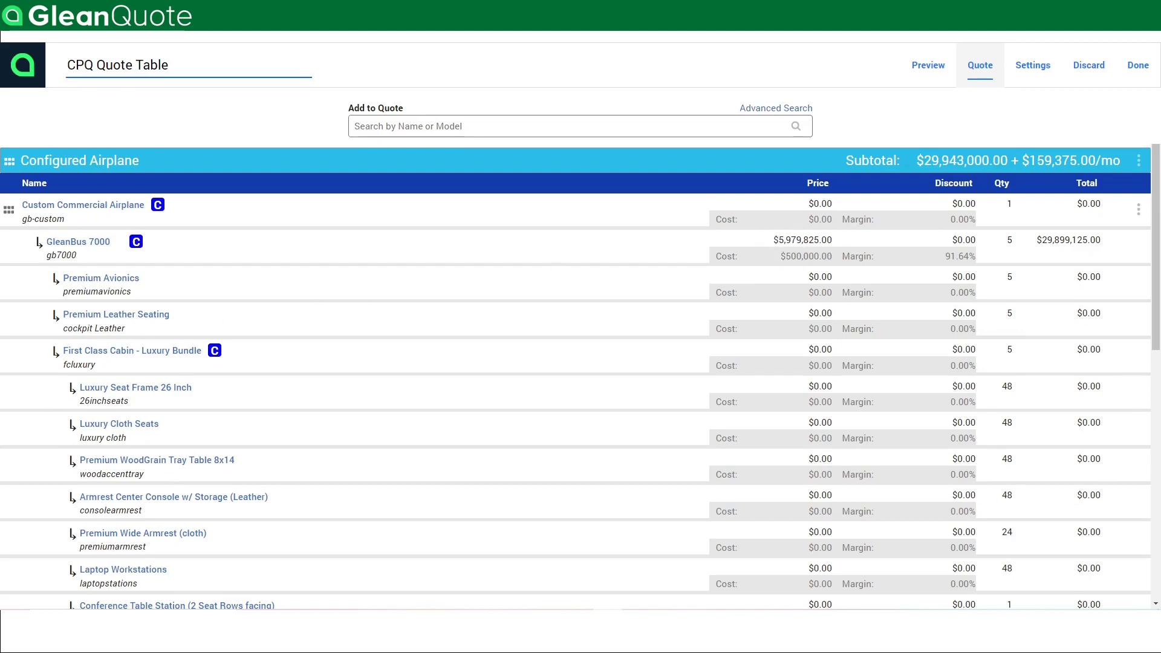
{"action": "scroll", "coordinate": [474, 467], "scroll_direction": "down", "scroll_amount": 2}
{"action": "scroll", "coordinate": [614, 427], "scroll_direction": "down", "scroll_amount": 6}
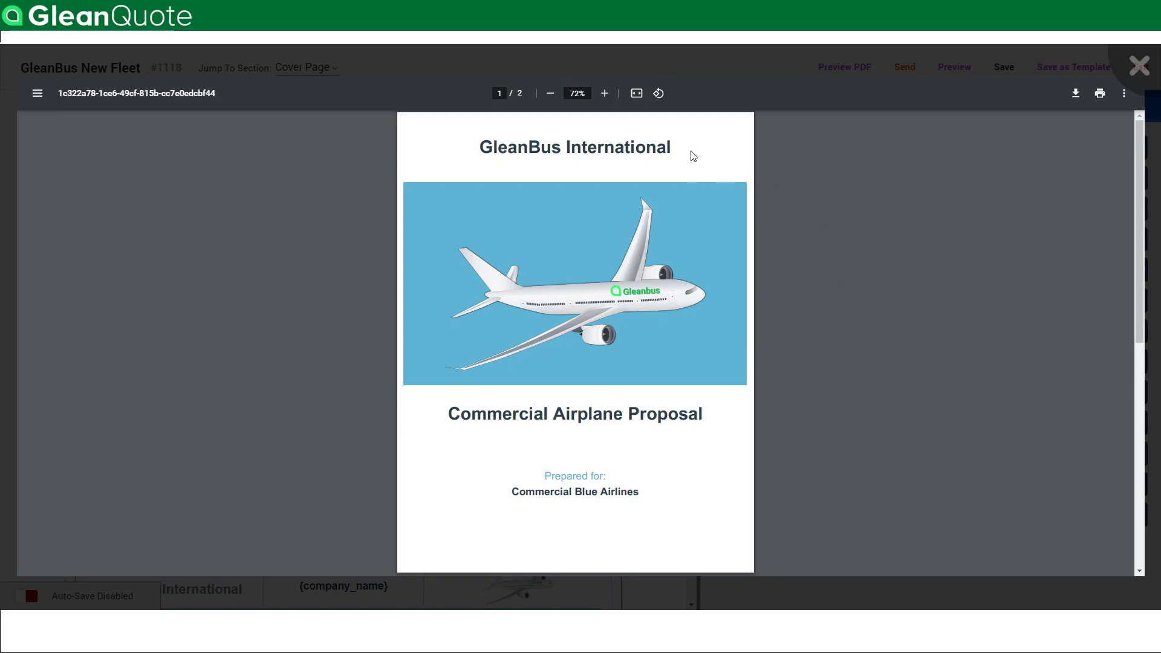
- Check the PDF preview and send the proposal as "GleanBus Proposal for your new Fleet" with 30-day expiration, 5-day reminders and Premium Avionics.PNG attached
{"action": "scroll", "coordinate": [693, 156], "scroll_direction": "down", "scroll_amount": 8}
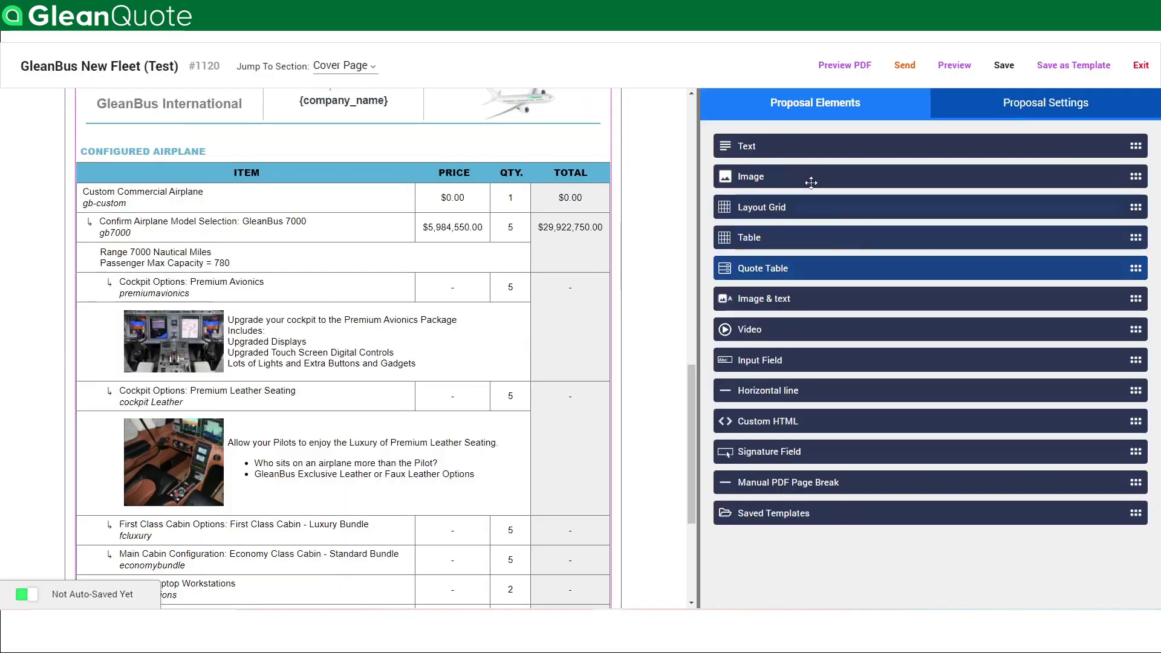
{"action": "left_click", "coordinate": [905, 67]}
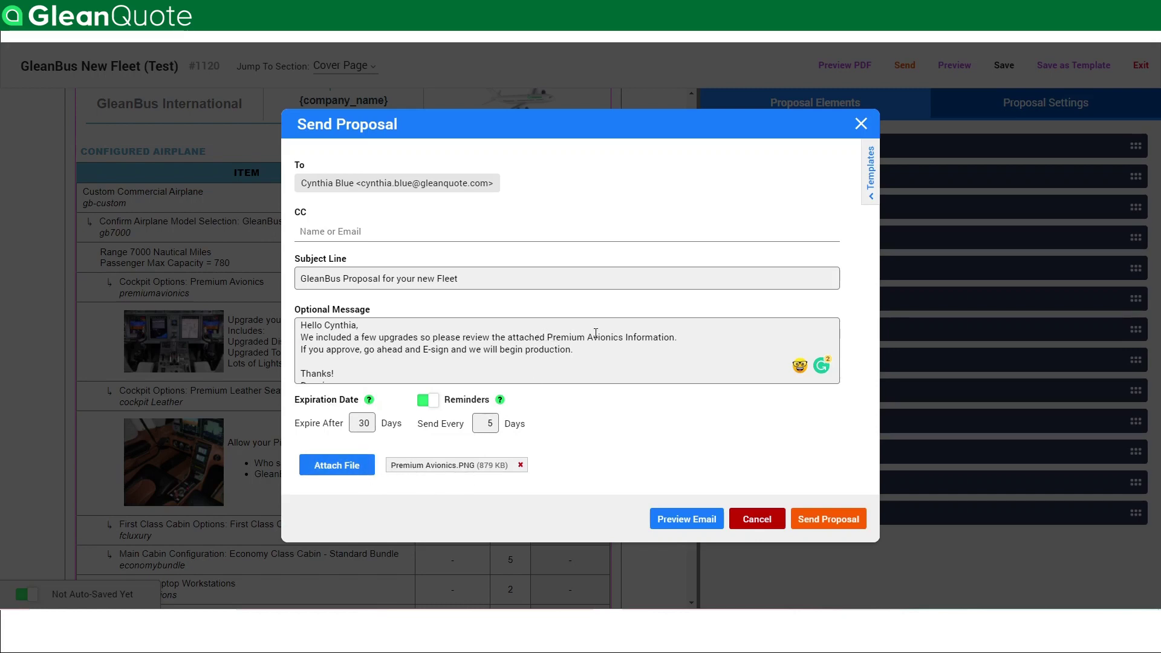
{"action": "left_click", "coordinate": [830, 521]}
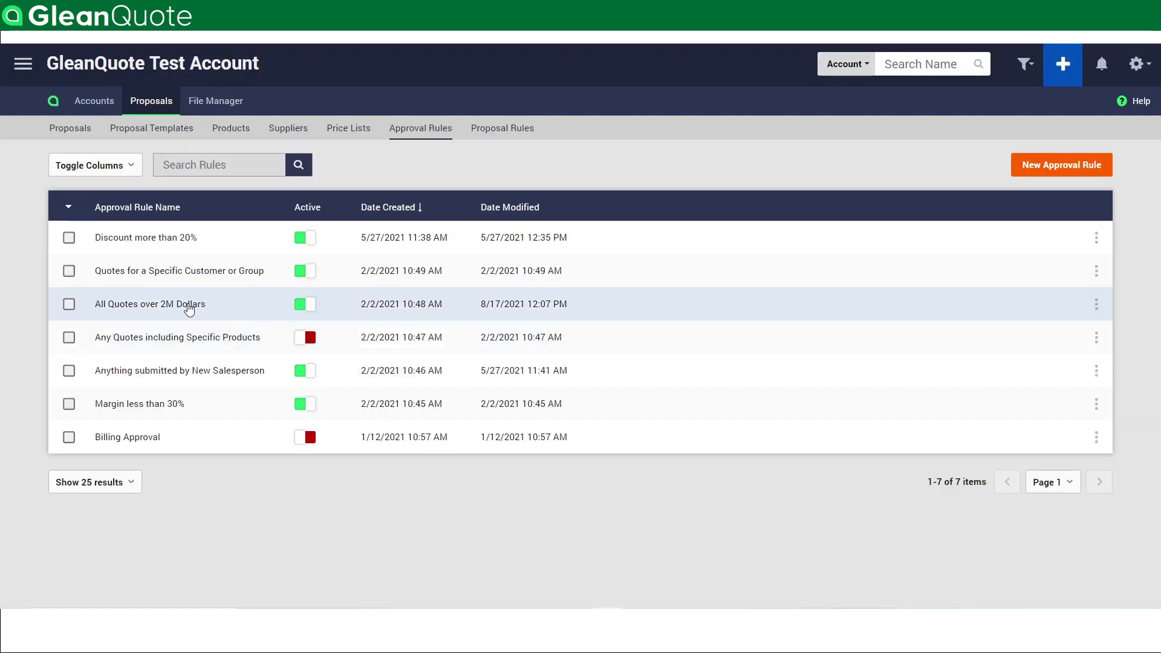
- Open the All Quotes over 2M Dollars approval rule
{"action": "left_click", "coordinate": [189, 305]}
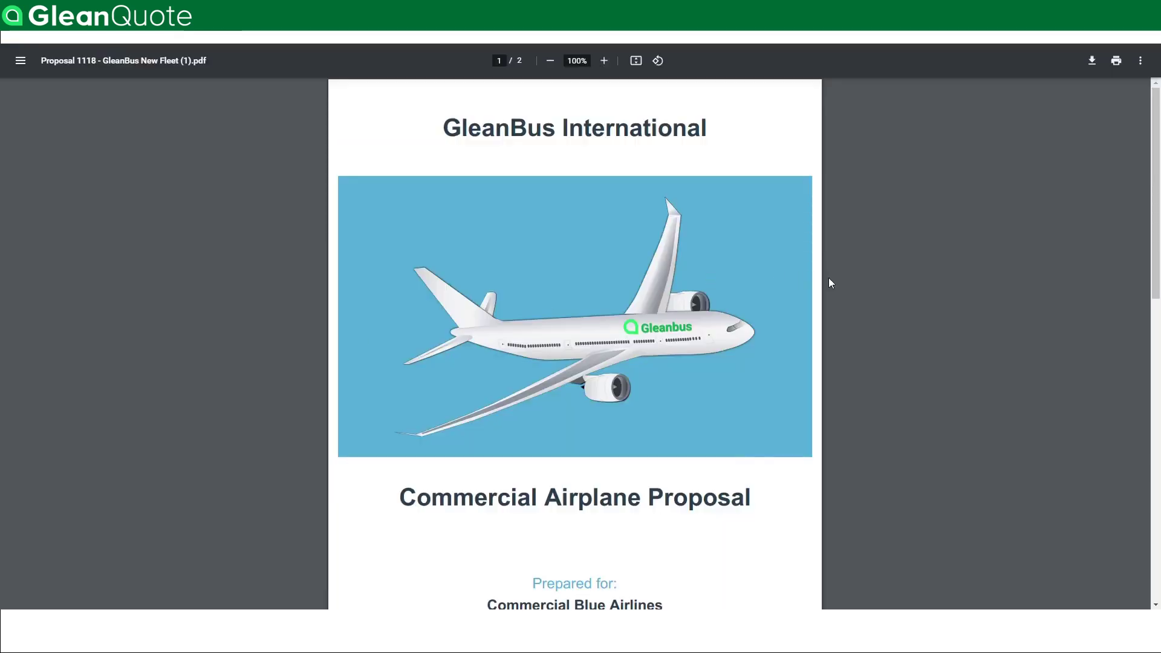
- Read through the GleanBus New Fleet proposal PDF, from the cover page to the configured airplane table, totals and signature area
{"action": "scroll", "coordinate": [829, 282], "scroll_direction": "down", "scroll_amount": 8}
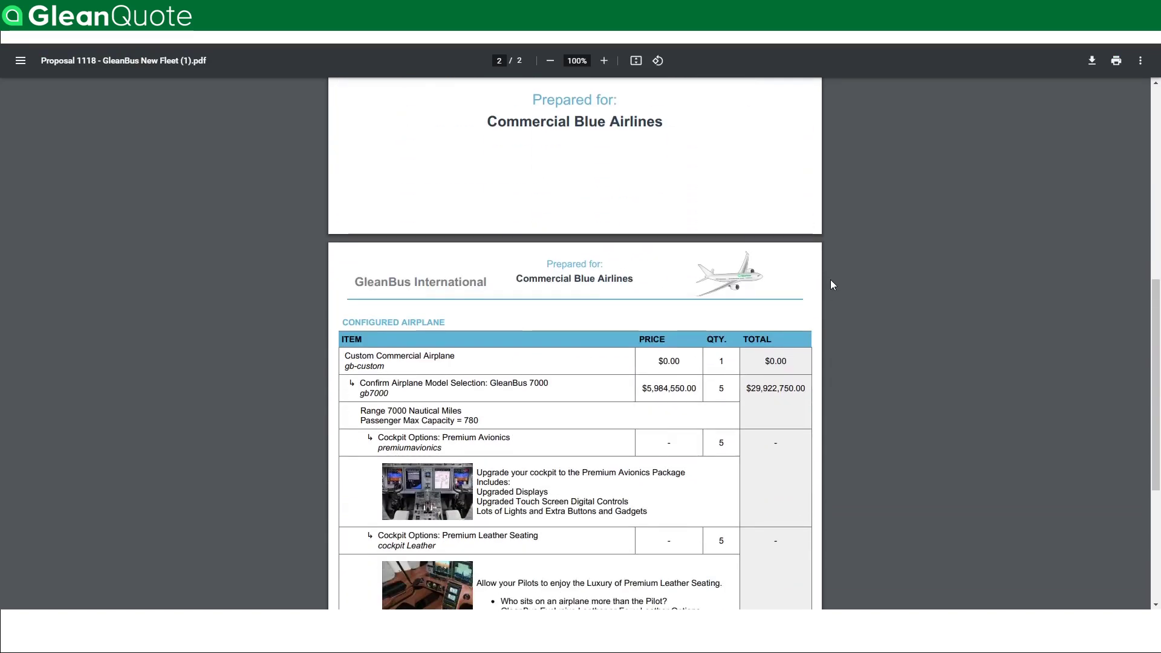
{"action": "scroll", "coordinate": [830, 285], "scroll_direction": "down", "scroll_amount": 3}
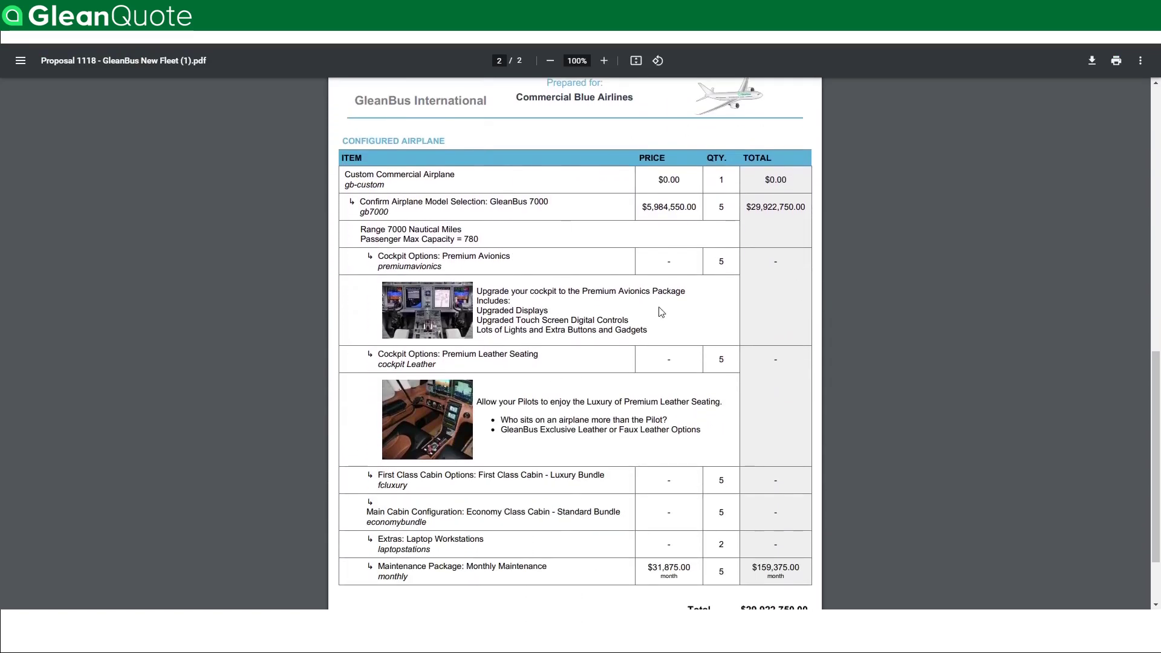
{"action": "scroll", "coordinate": [671, 311], "scroll_direction": "down", "scroll_amount": 2}
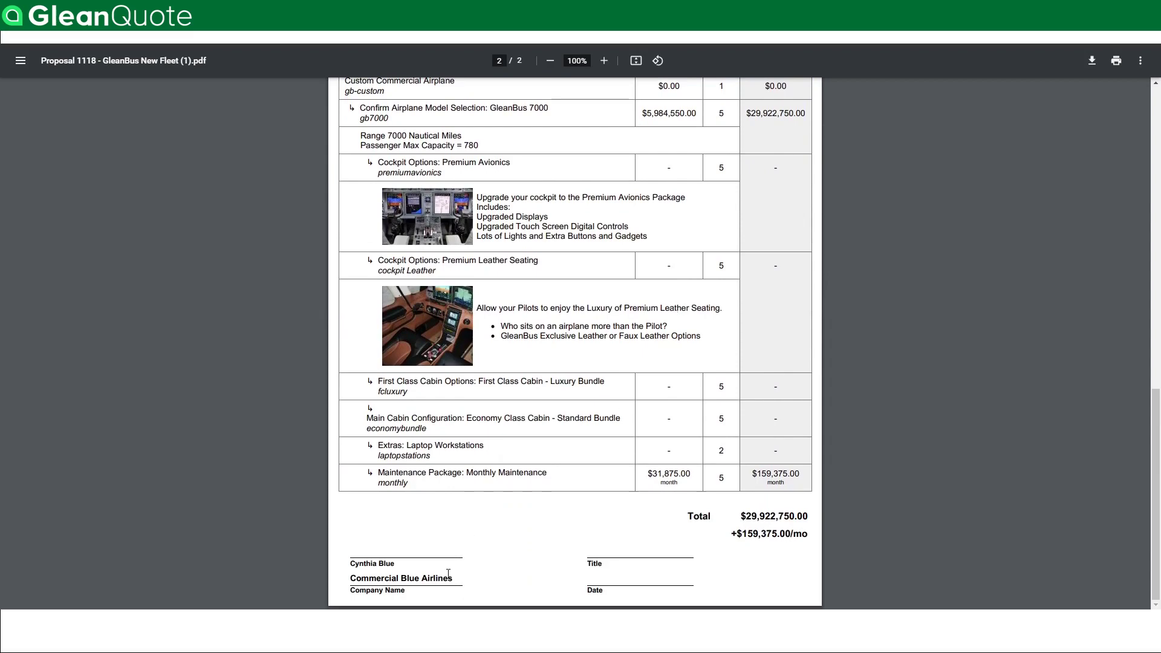